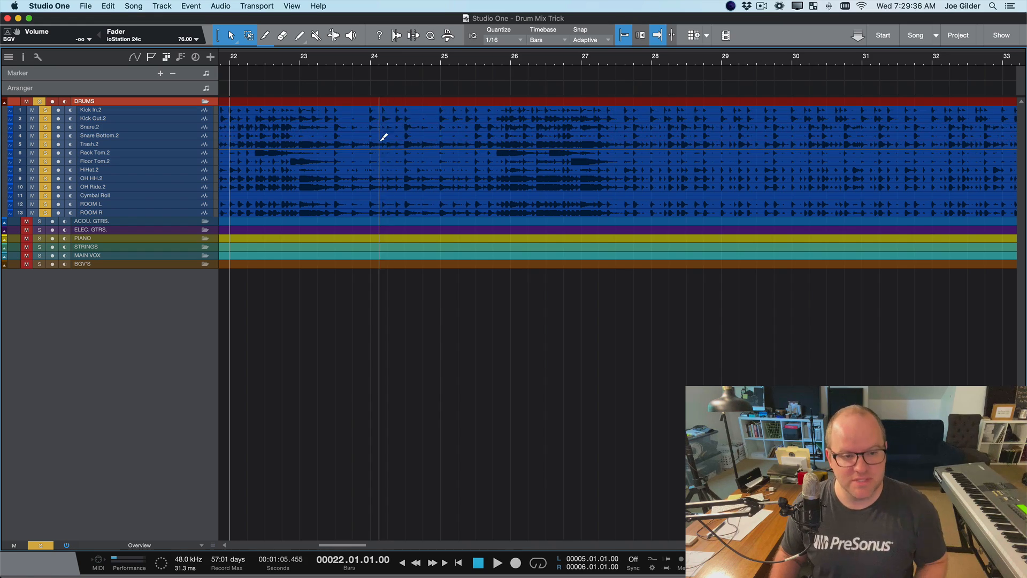
# Set the arrangement's track height to Small and play the soloed drum tracks from bar 22
pyautogui.scroll(4, 408, 141)
pyautogui.scroll(-3, 408, 141)
pyautogui.scroll(4, 409, 142)
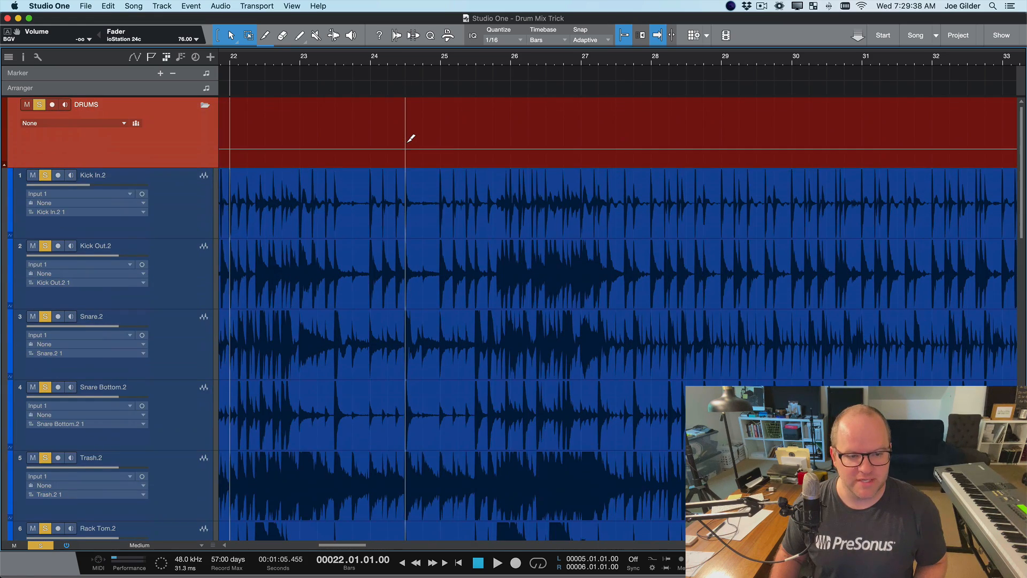
pyautogui.scroll(-3, 409, 141)
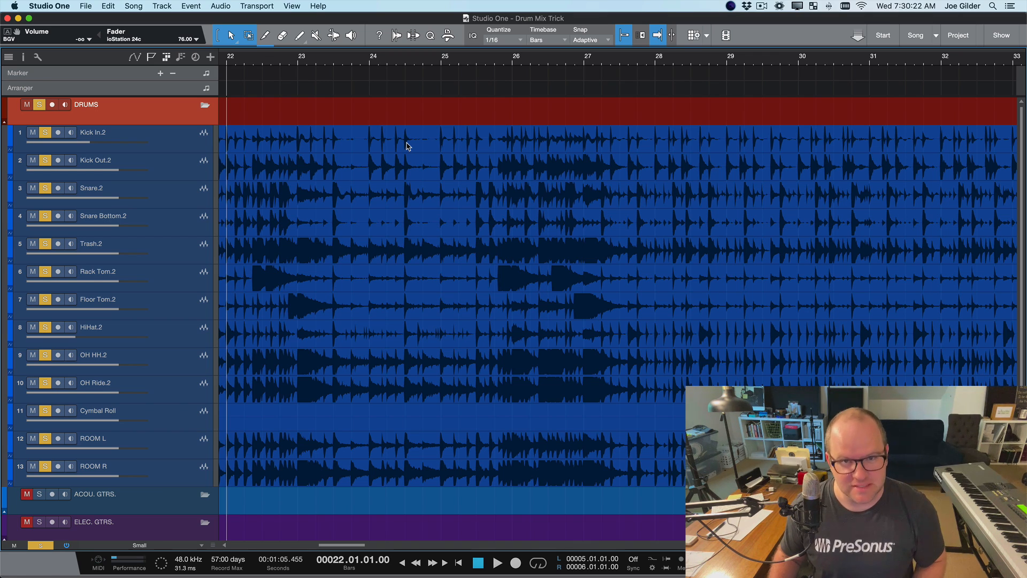
pyautogui.press('space')
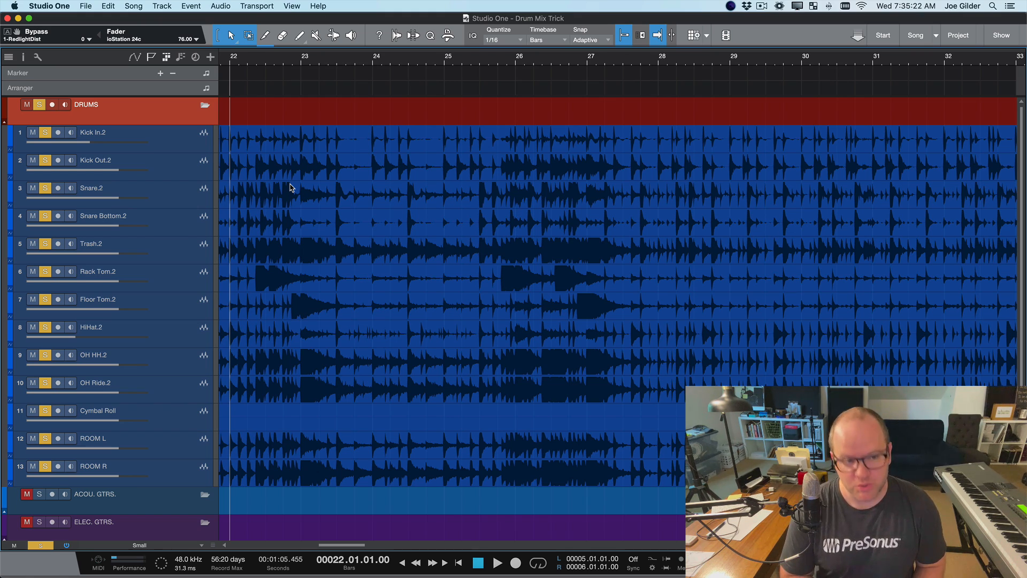
# Show the mixing console and examine the RedlightDist settings on the drum room bus (R), then close the plug-in
pyautogui.press('F3')
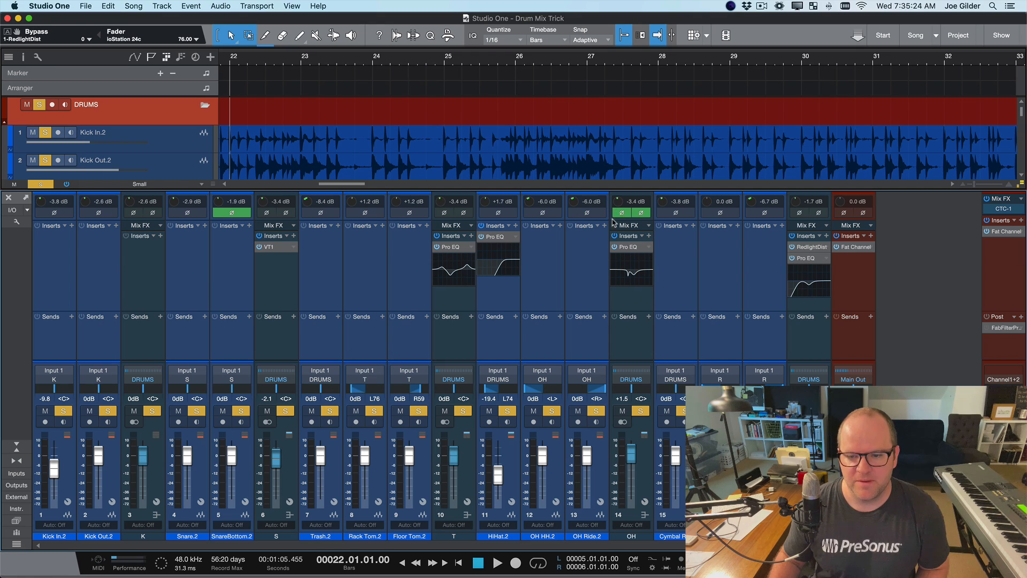
pyautogui.click(811, 247)
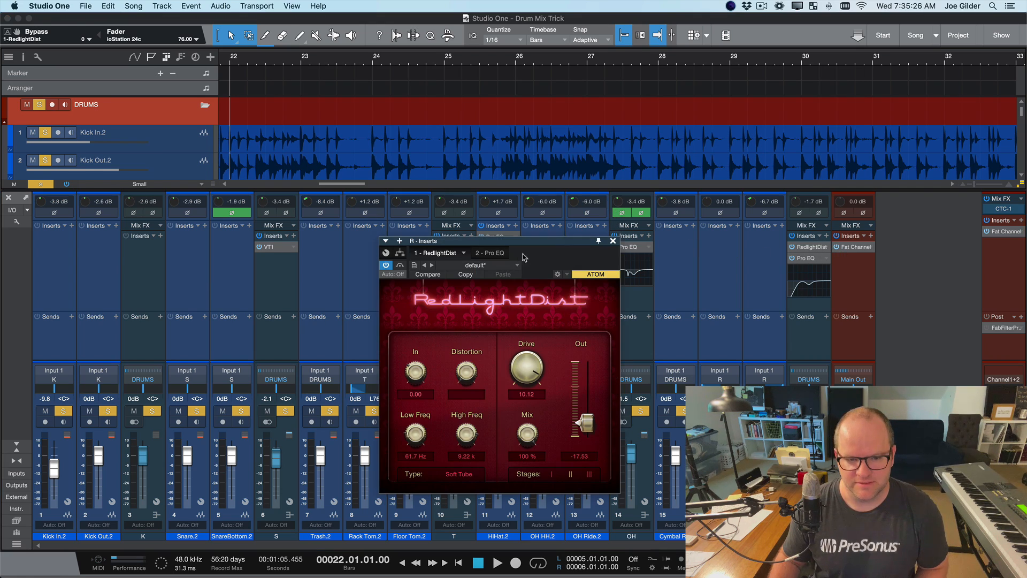
pyautogui.moveTo(572, 236); pyautogui.dragTo(712, 200)
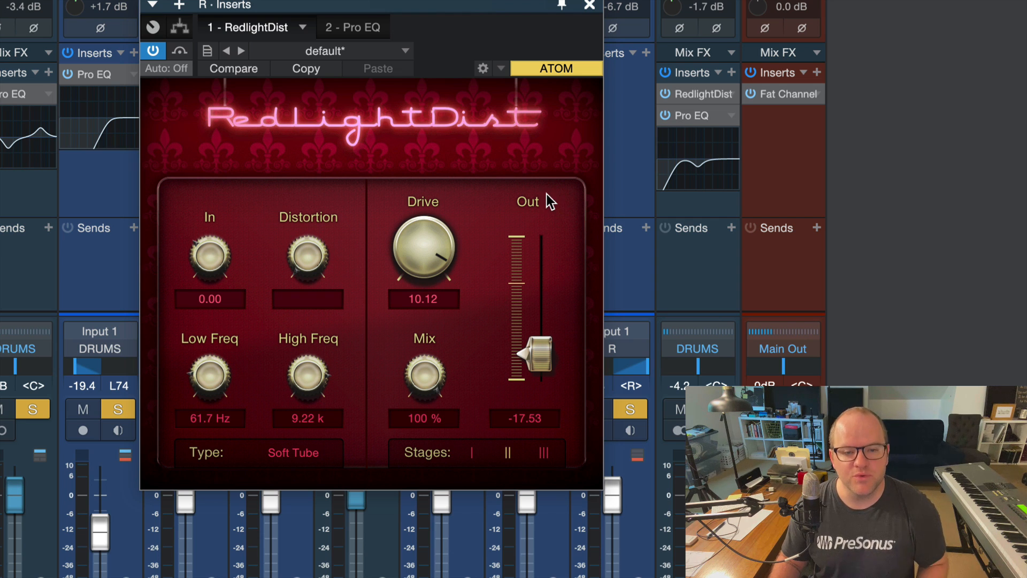
pyautogui.click(589, 7)
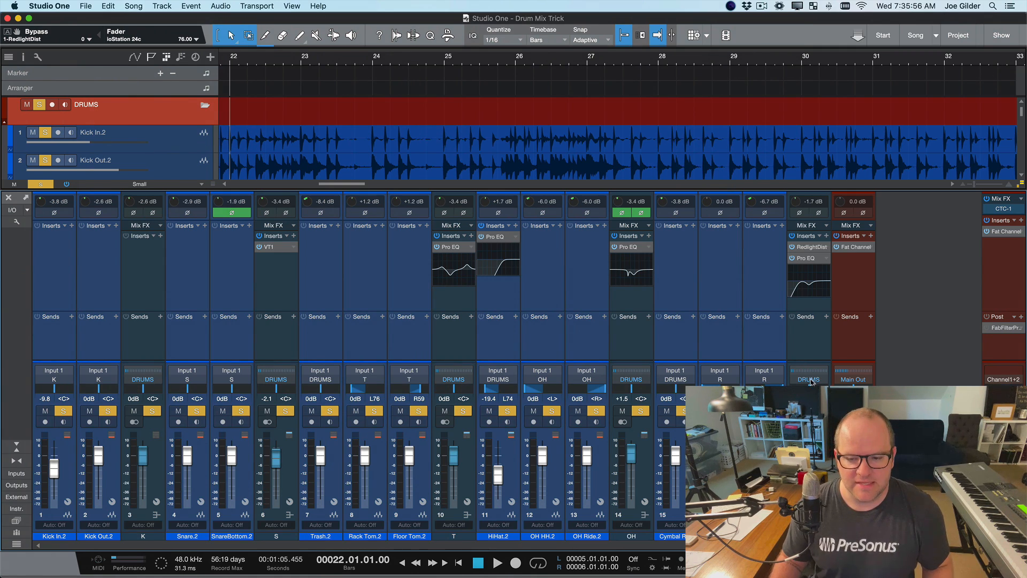
# Clear the solo on the drums and solo only the drum room bus (R)
pyautogui.click(809, 359)
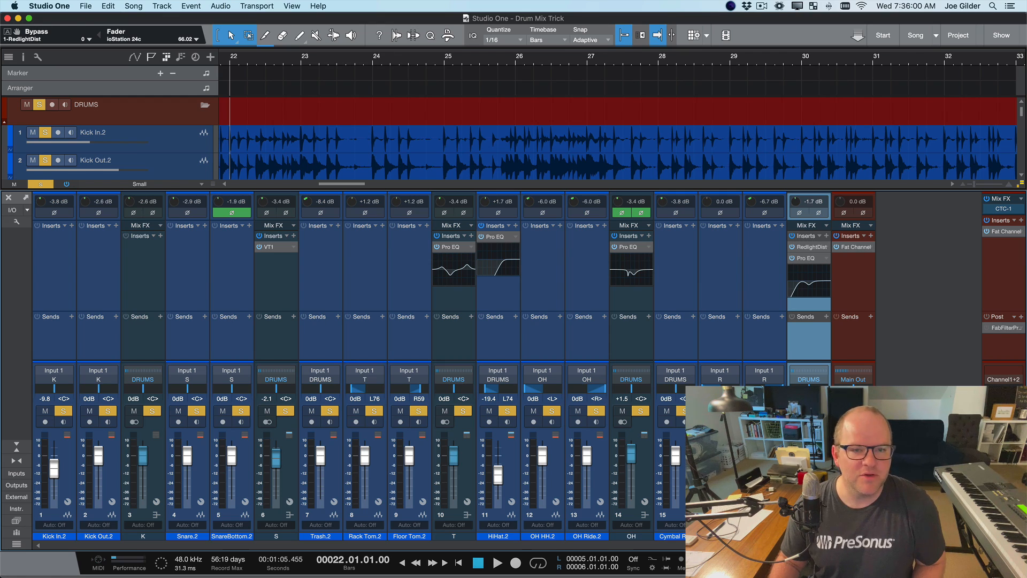
pyautogui.press('s')
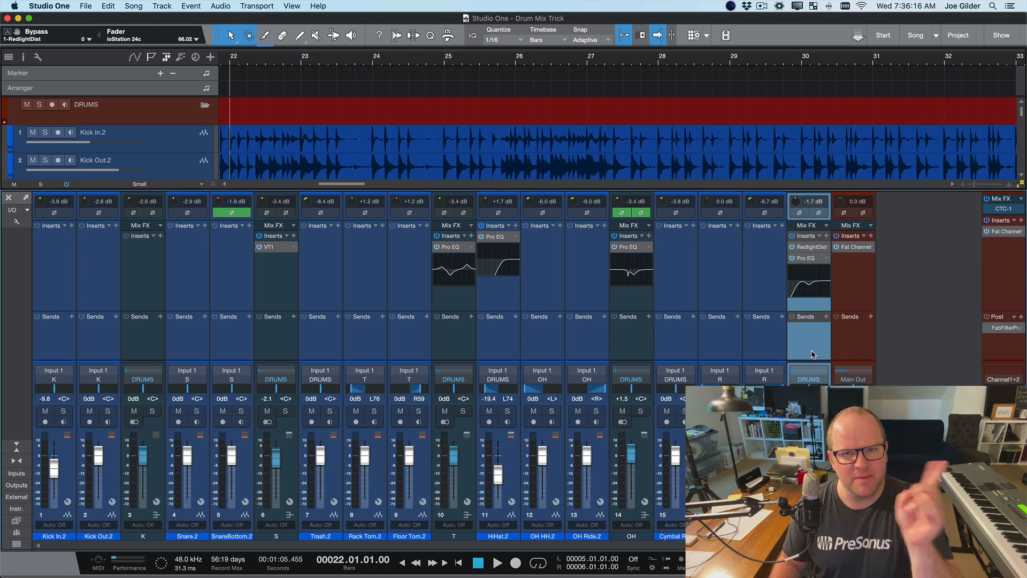
pyautogui.click(774, 344)
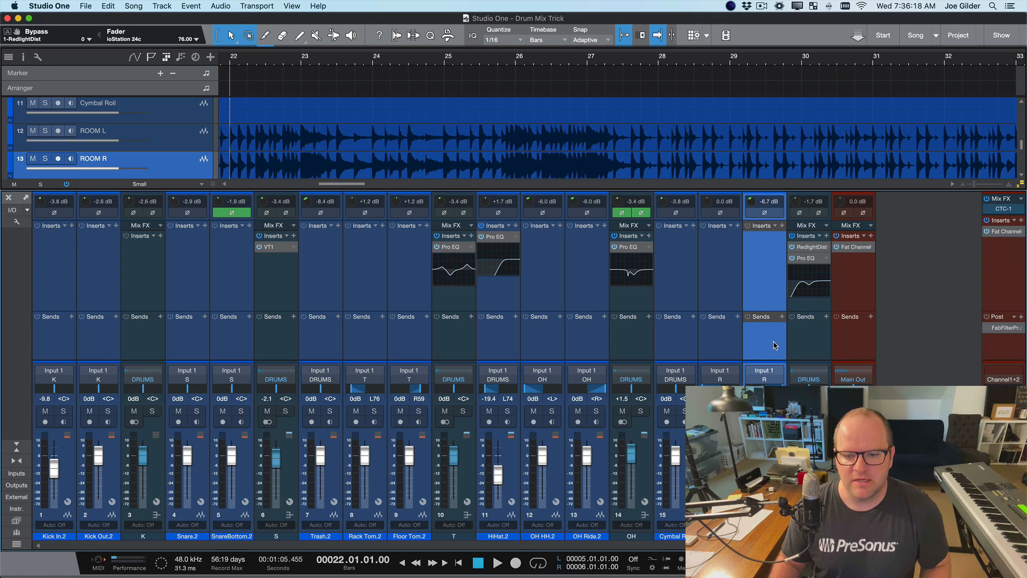
pyautogui.click(802, 344)
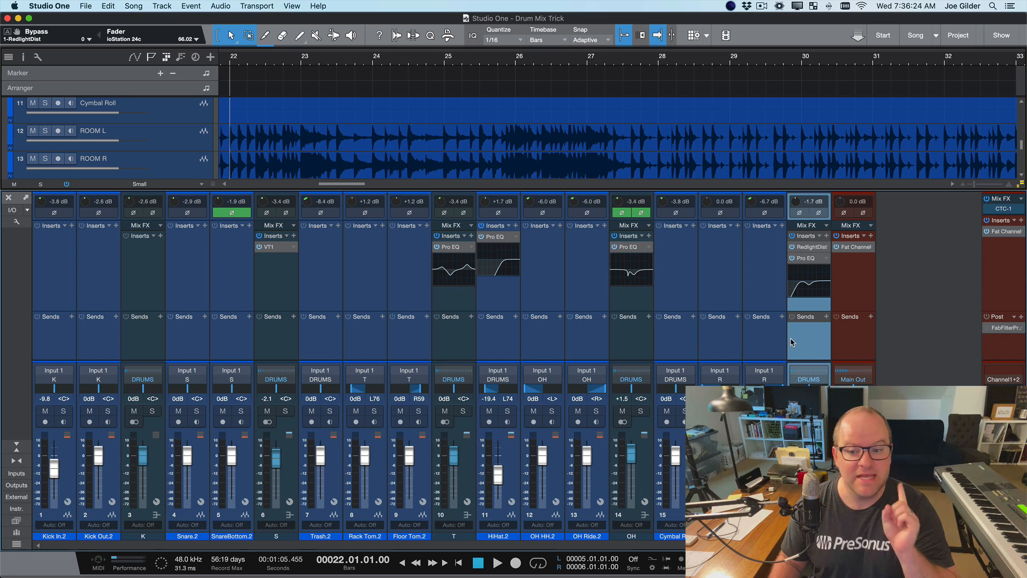
pyautogui.click(764, 284)
pyautogui.click(812, 347)
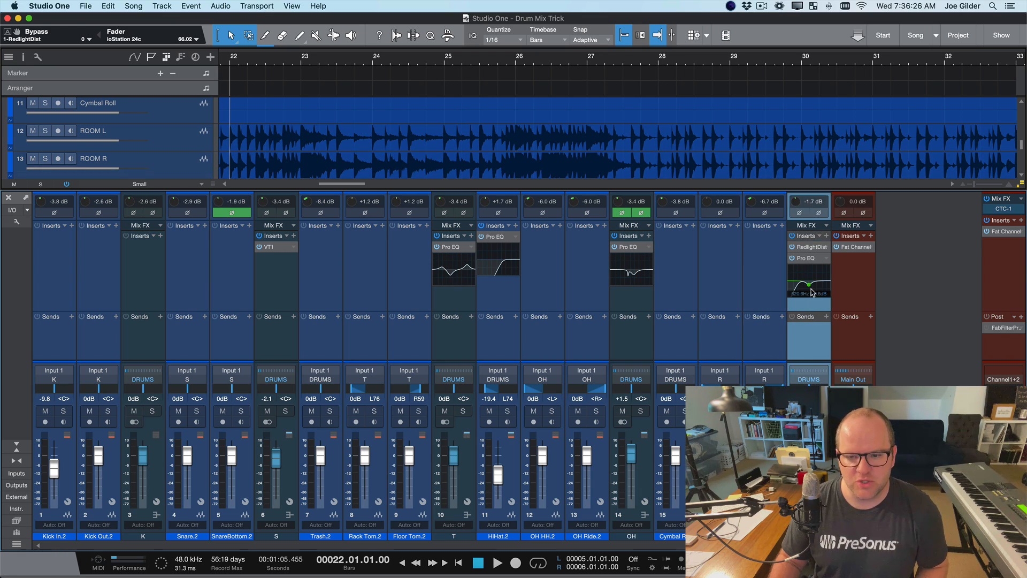
pyautogui.press('s')
# Bypass all inserts on the room bus and listen to the dry room sound from bar 22
pyautogui.click(792, 236)
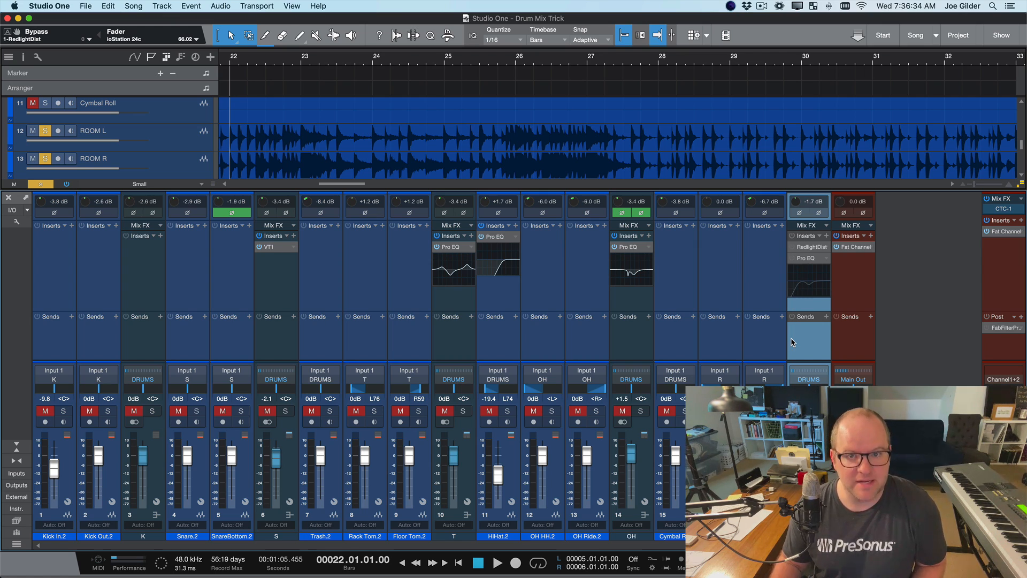
pyautogui.press('space')
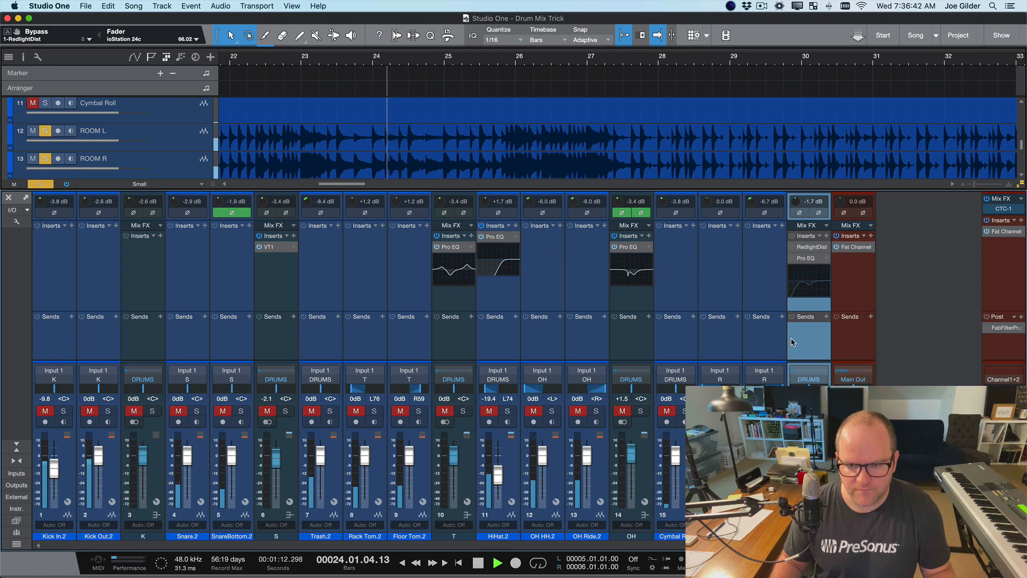
pyautogui.press('space')
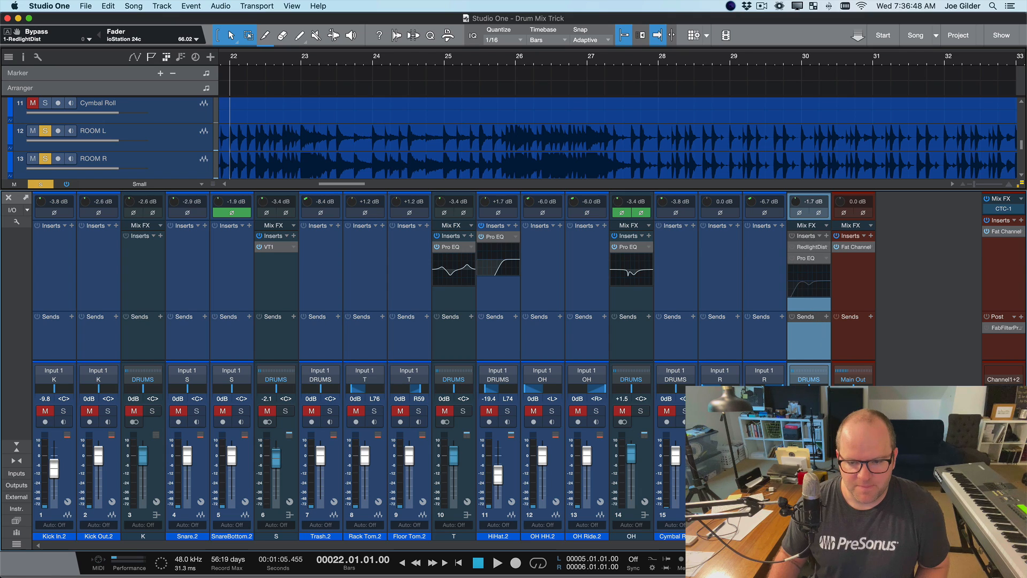
# Reactivate only the Pro EQ on the room bus, leaving RedlightDist bypassed, and listen from bar 22
pyautogui.click(793, 259)
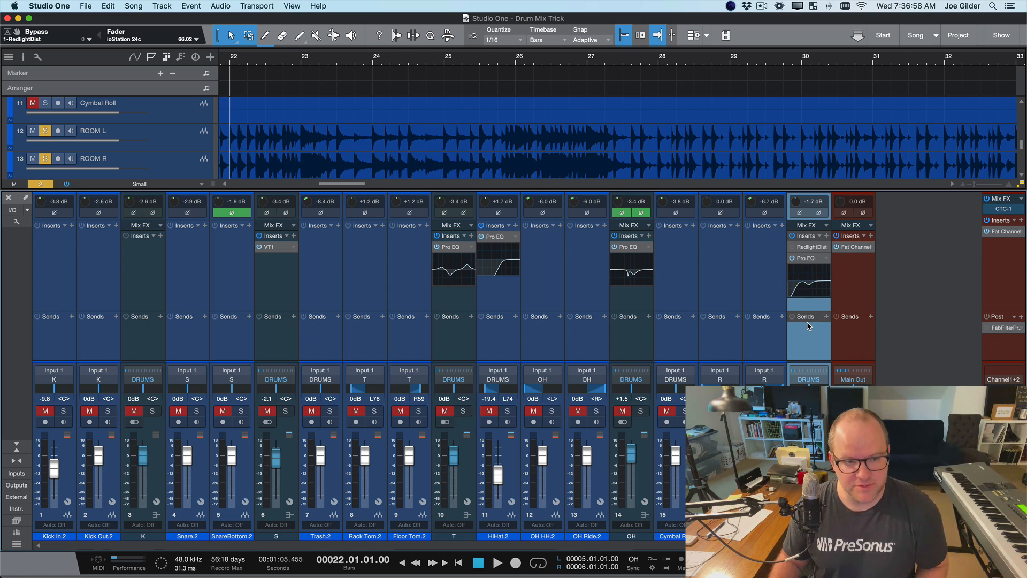
pyautogui.press('space')
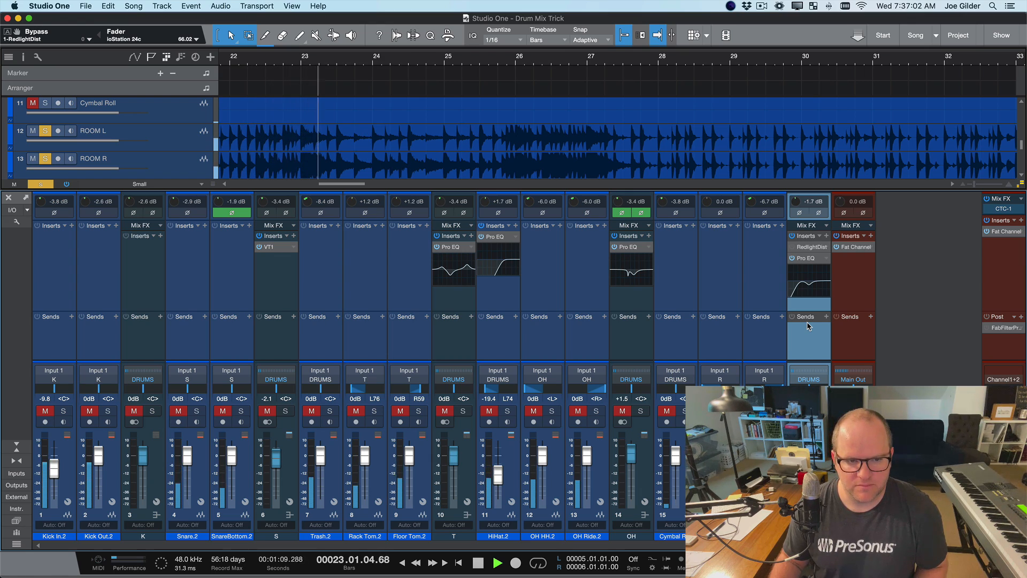
pyautogui.press('space')
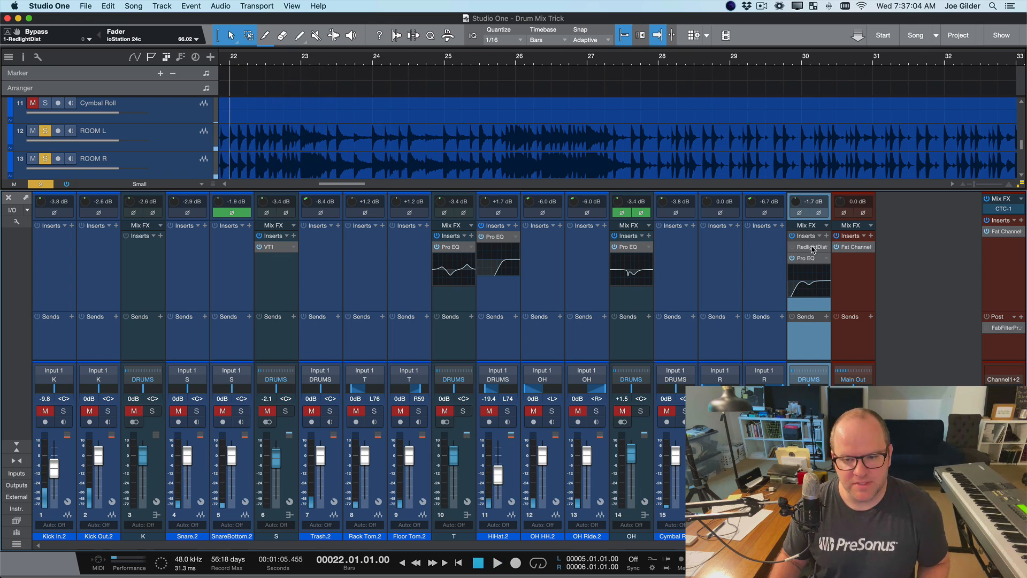
# Switch the solo back to the full drum kit and listen to it with the undistorted room bus
pyautogui.hotkey('shift', 's')
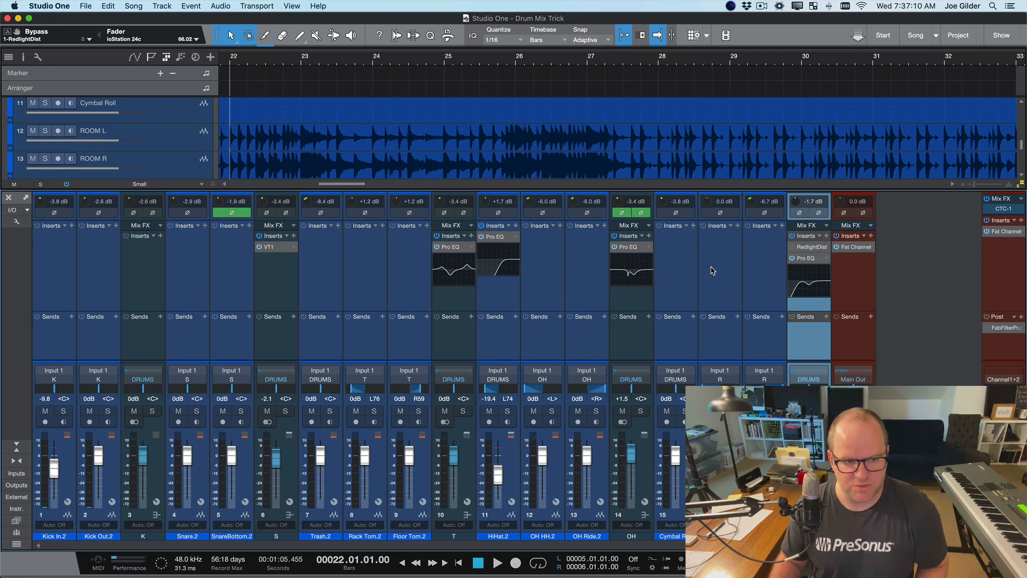
pyautogui.hotkey('shift', 's')
pyautogui.press('space')
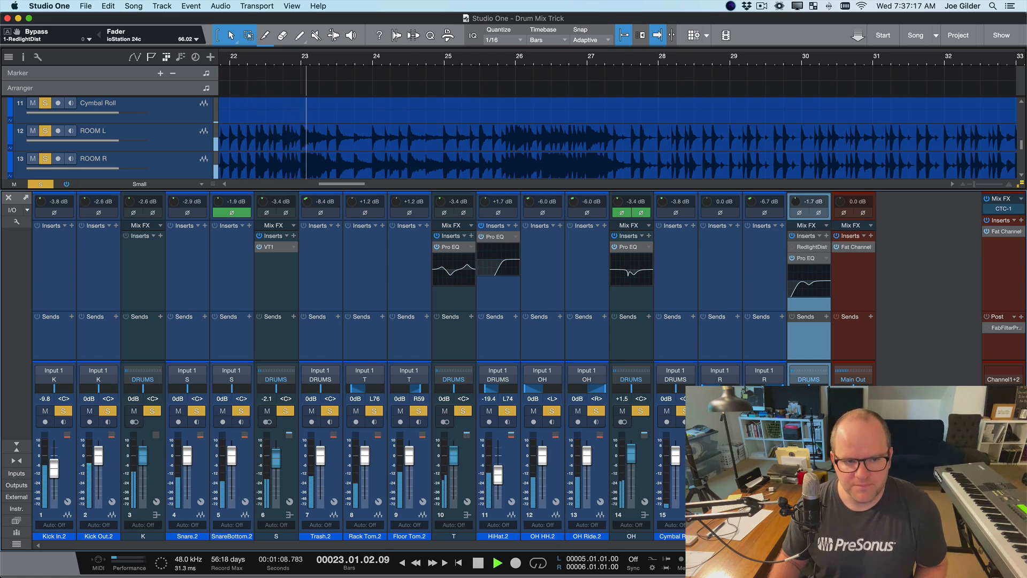
pyautogui.press('space')
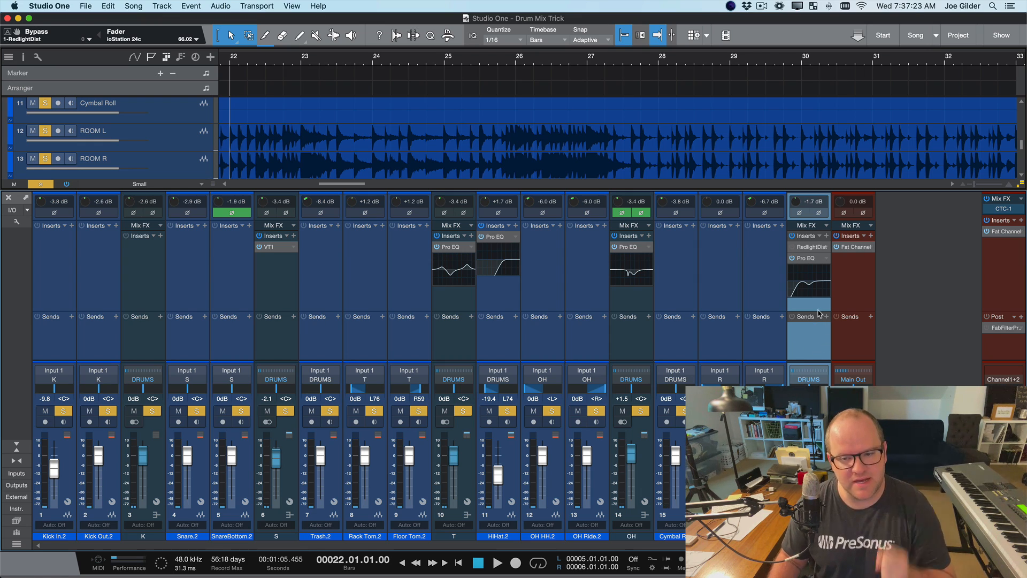
# Solo only the room bus again and open its RedlightDist insert with the effect switched on
pyautogui.hotkey('shift', 's')
pyautogui.press('s')
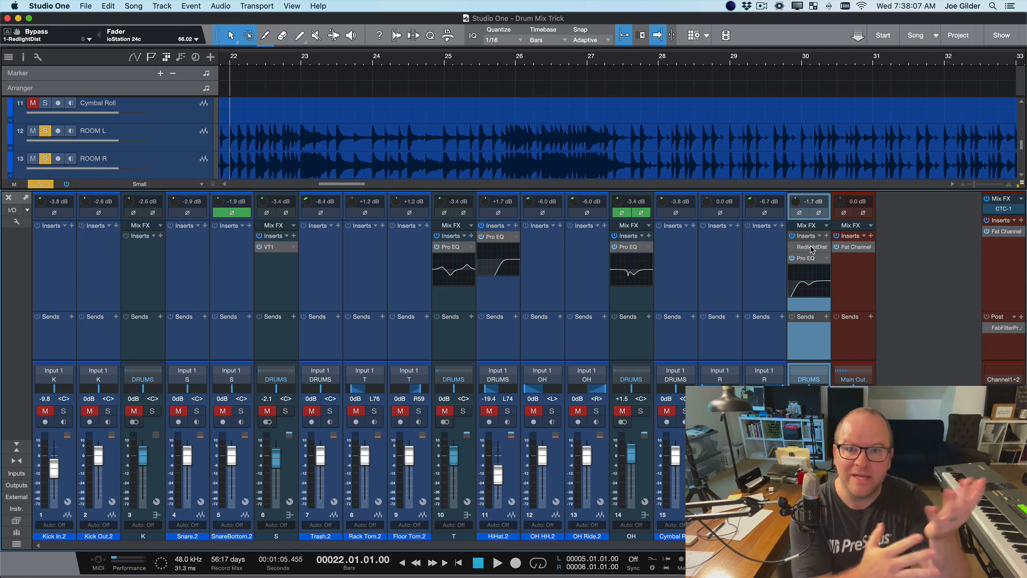
pyautogui.doubleClick(811, 249)
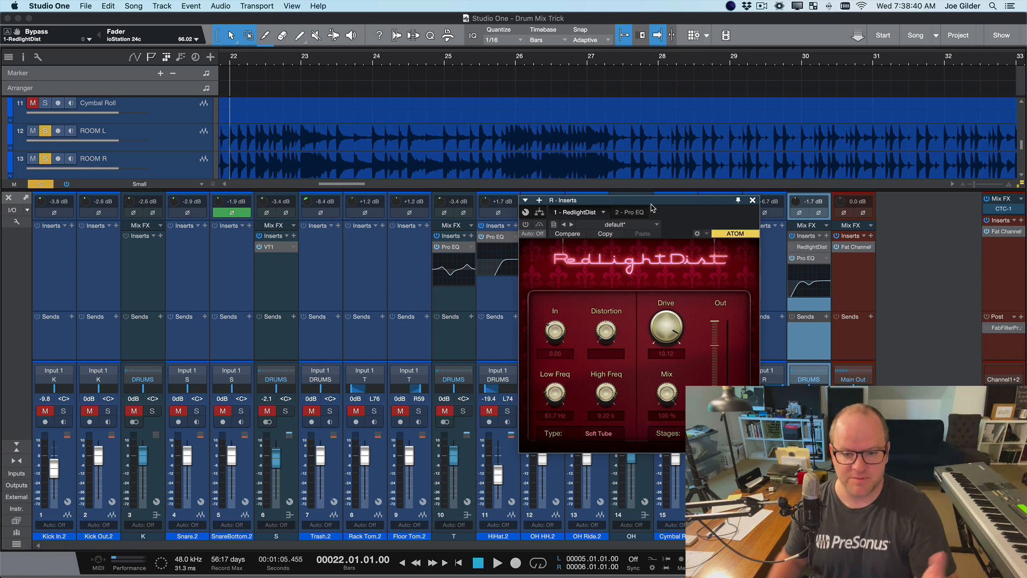
pyautogui.moveTo(642, 201); pyautogui.dragTo(359, 115)
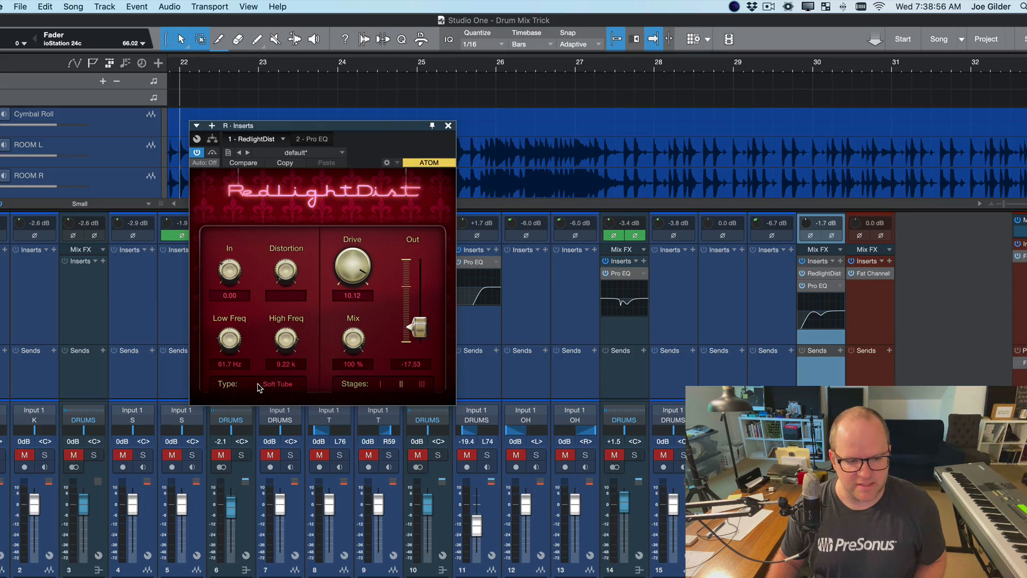
# Review the available RedlightDist distortion types and keep Soft Tube
pyautogui.click(277, 383)
pyautogui.click(278, 387)
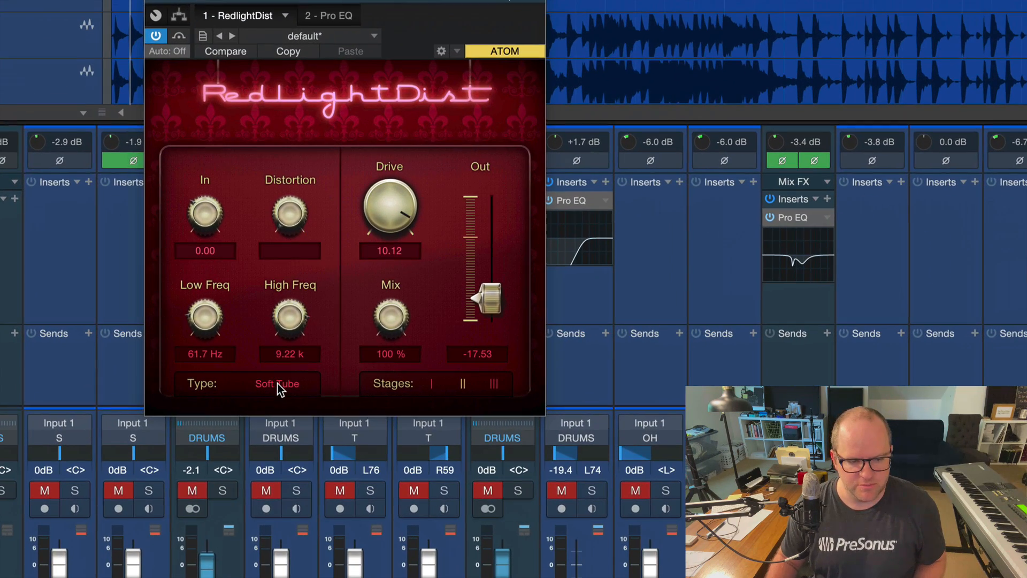
pyautogui.click(277, 384)
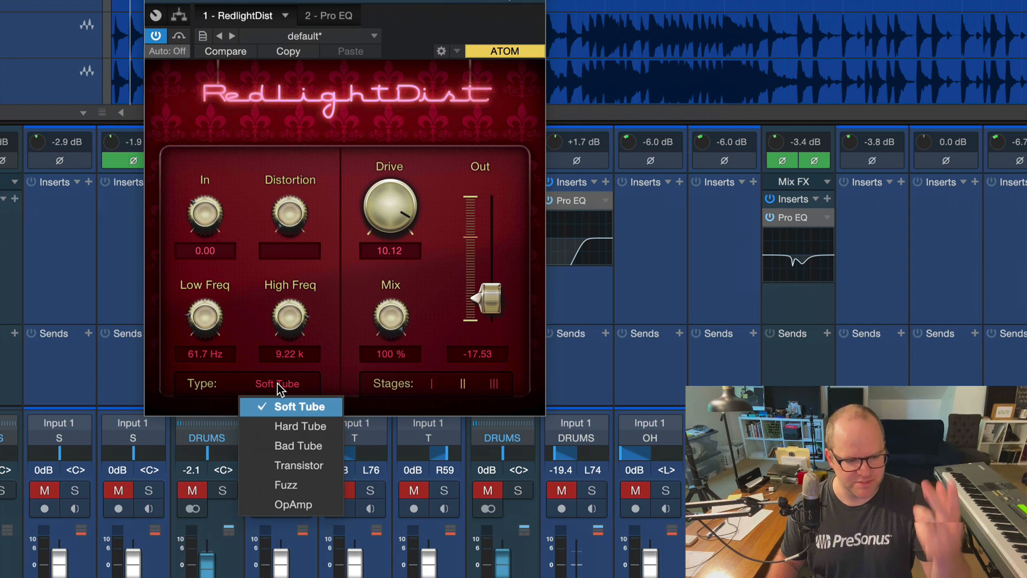
pyautogui.click(325, 346)
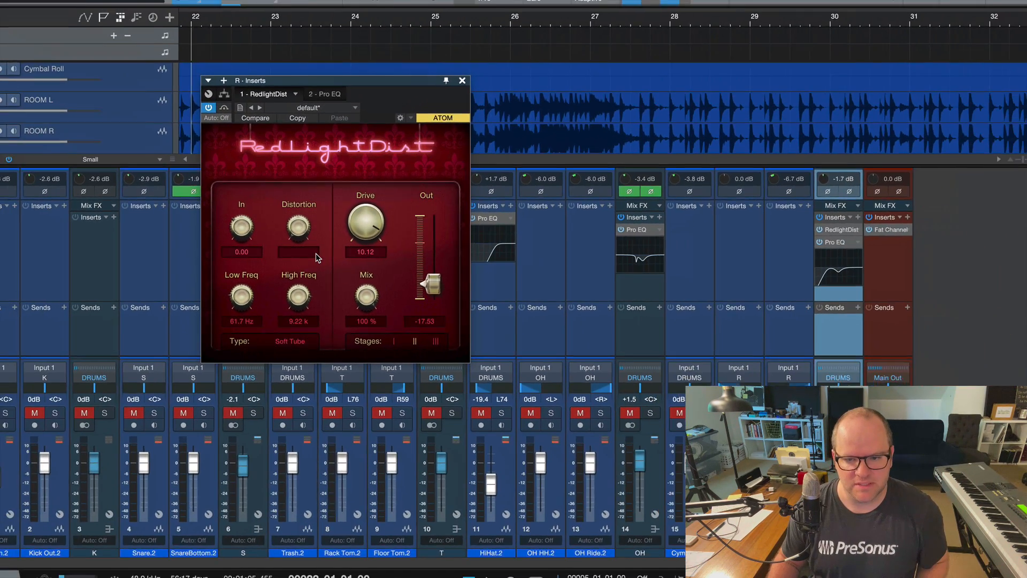
# Compare the room bus with RedlightDist bypassed and active during playback, leave it active, and close the plug-in
pyautogui.click(172, 59)
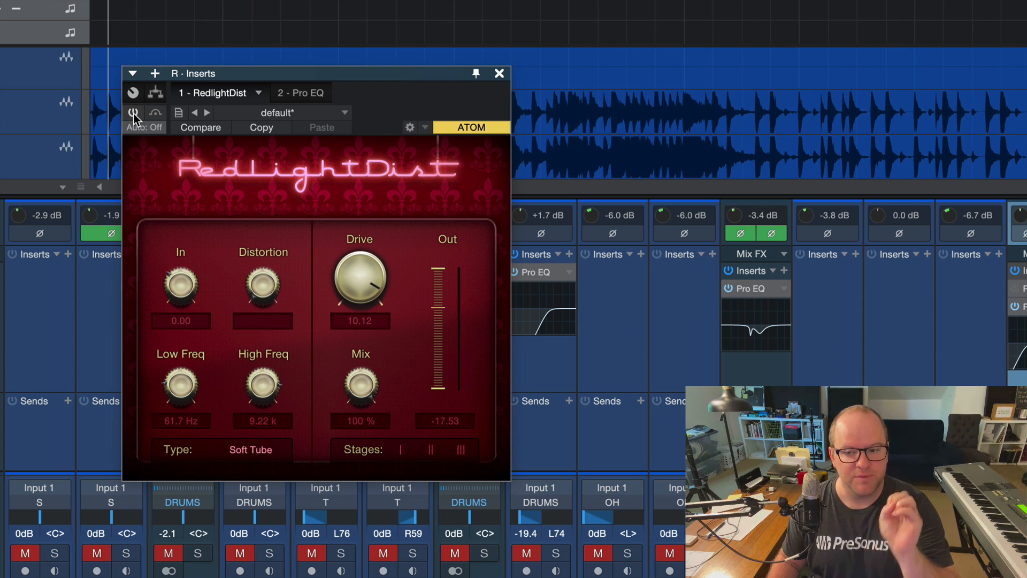
pyautogui.click(133, 113)
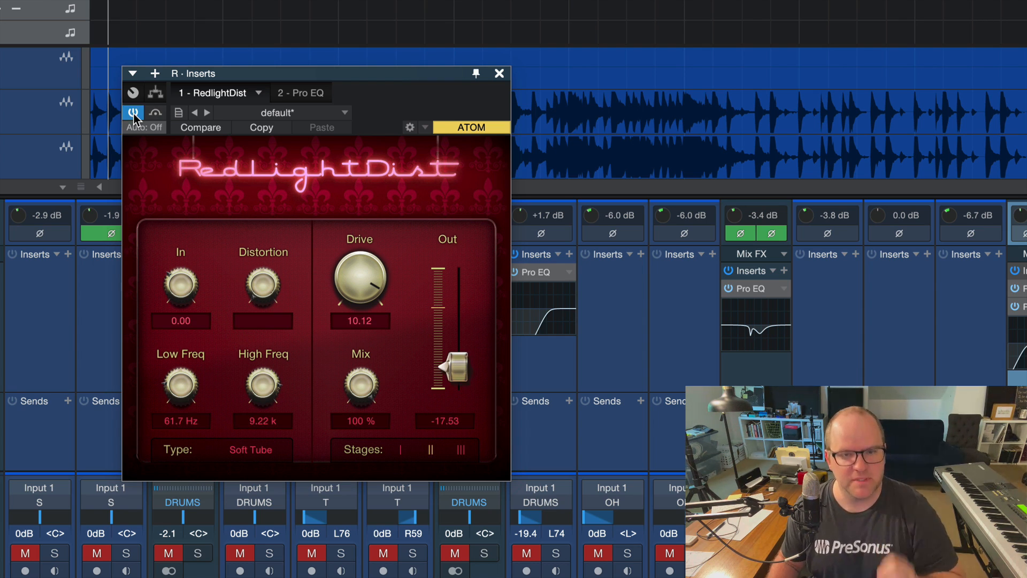
pyautogui.click(133, 113)
pyautogui.press('space')
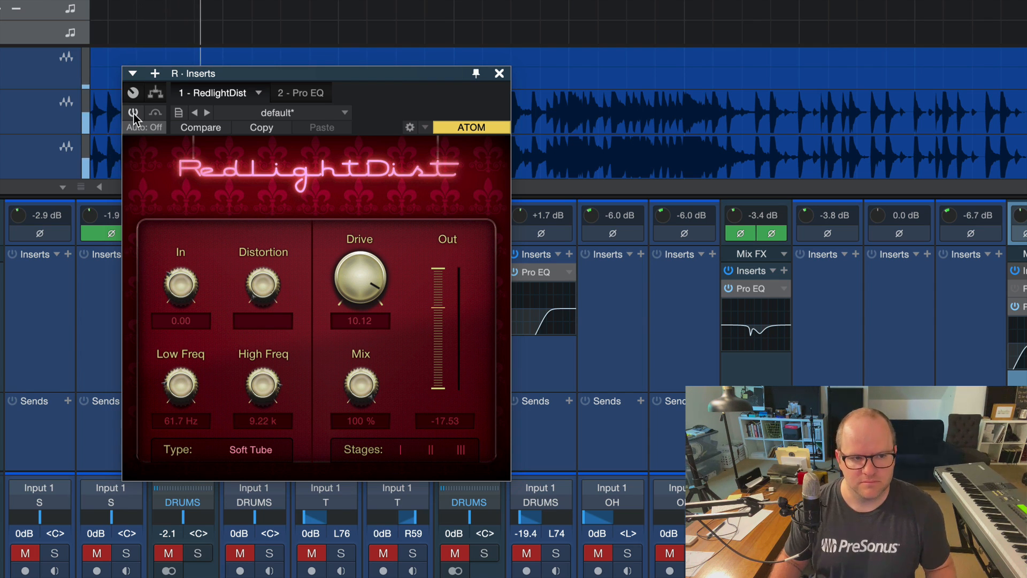
pyautogui.click(133, 113)
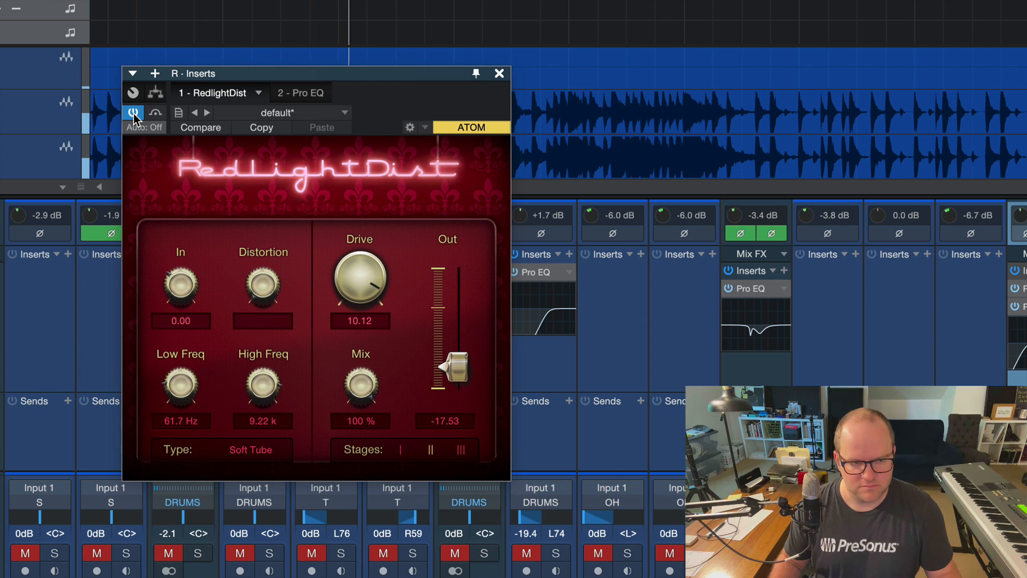
pyautogui.click(133, 113)
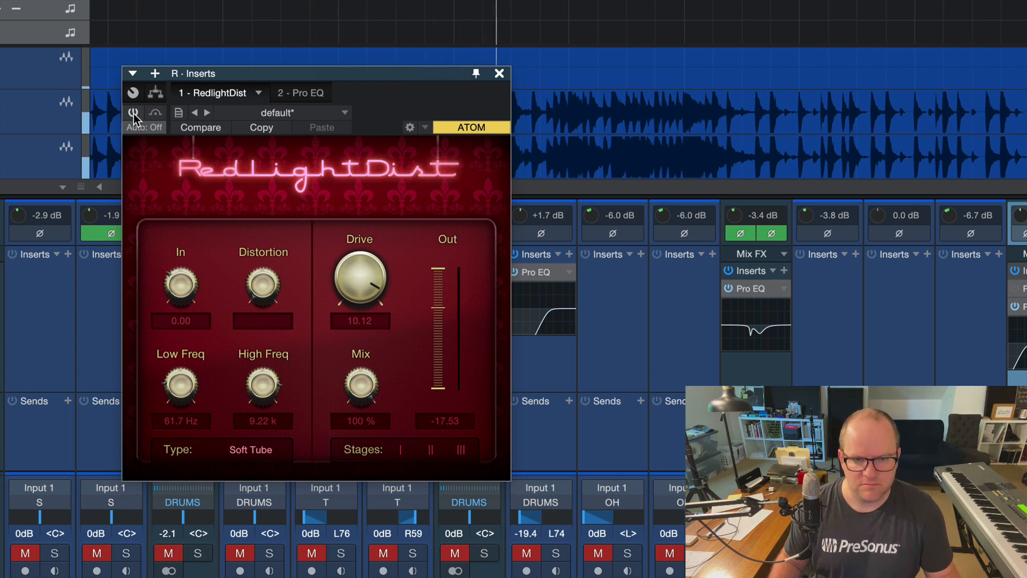
pyautogui.click(133, 113)
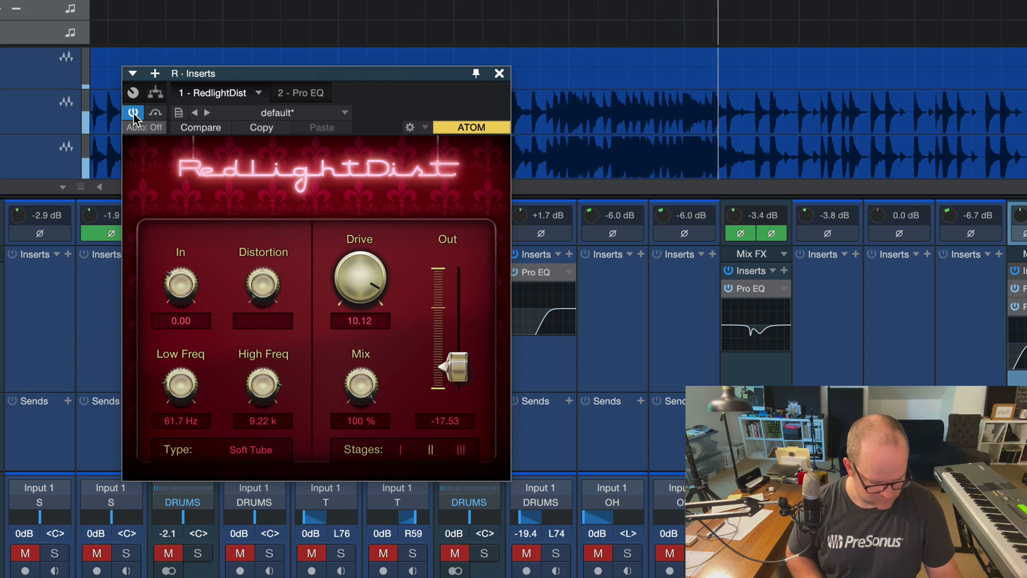
pyautogui.press('space')
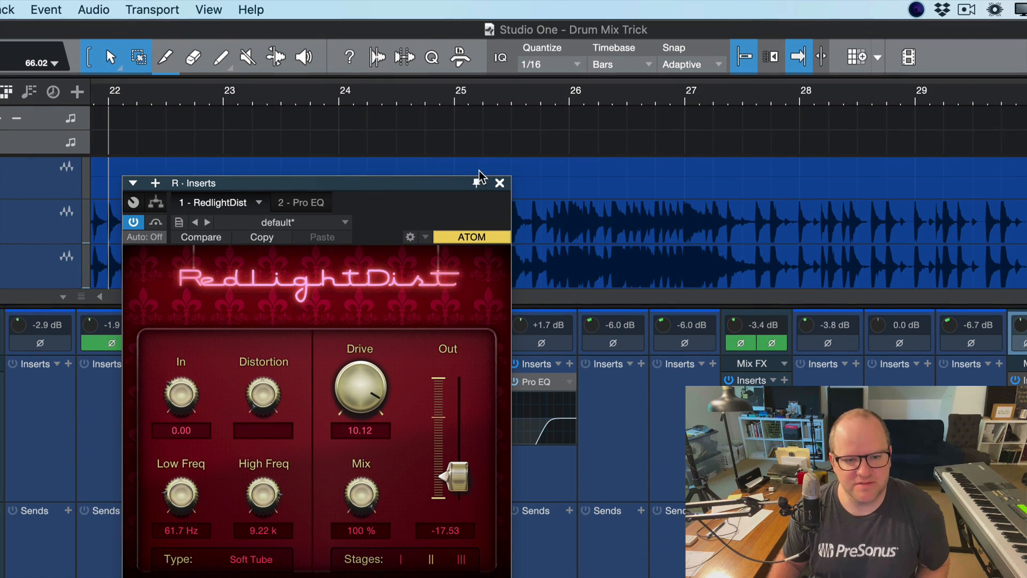
pyautogui.click(499, 182)
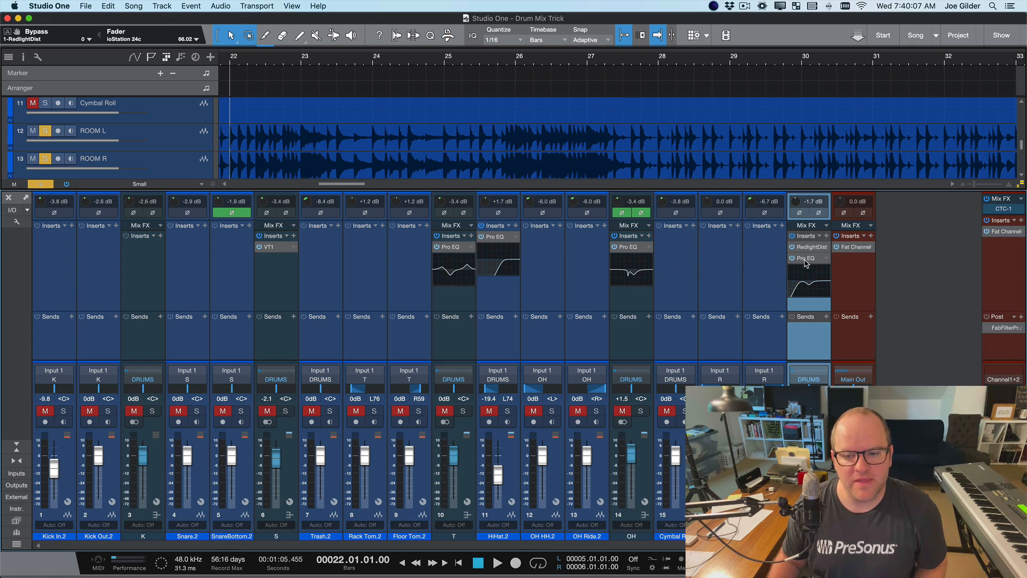
# Play back the soloed room bus with RedlightDist and the Pro EQ active
pyautogui.moveTo(807, 292)
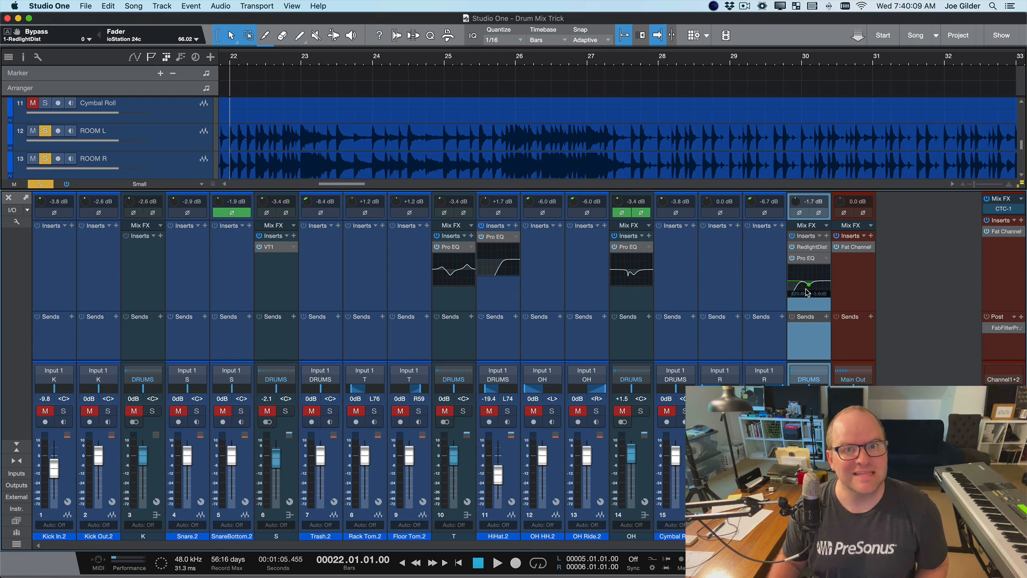
pyautogui.press('space')
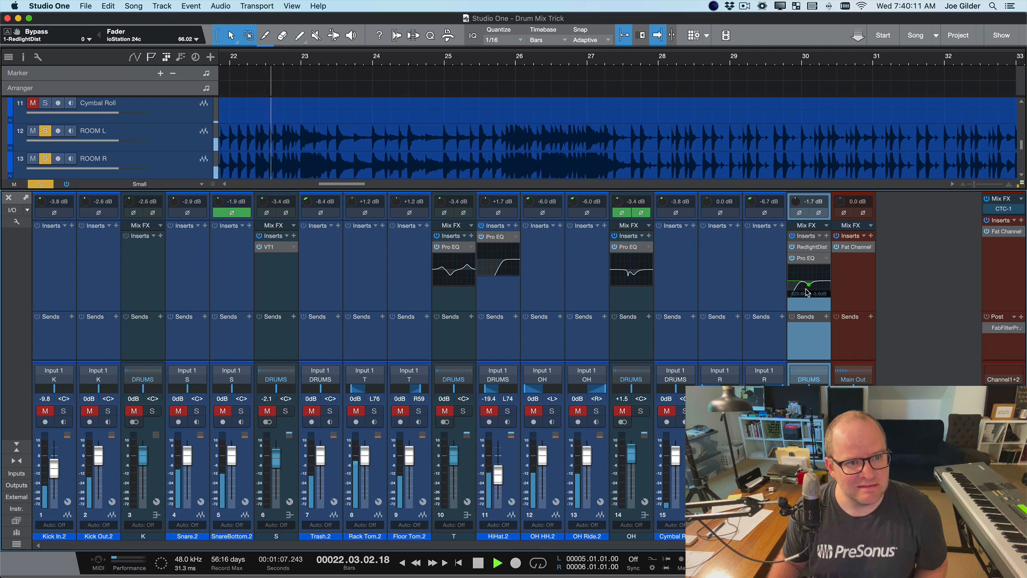
pyautogui.press('space')
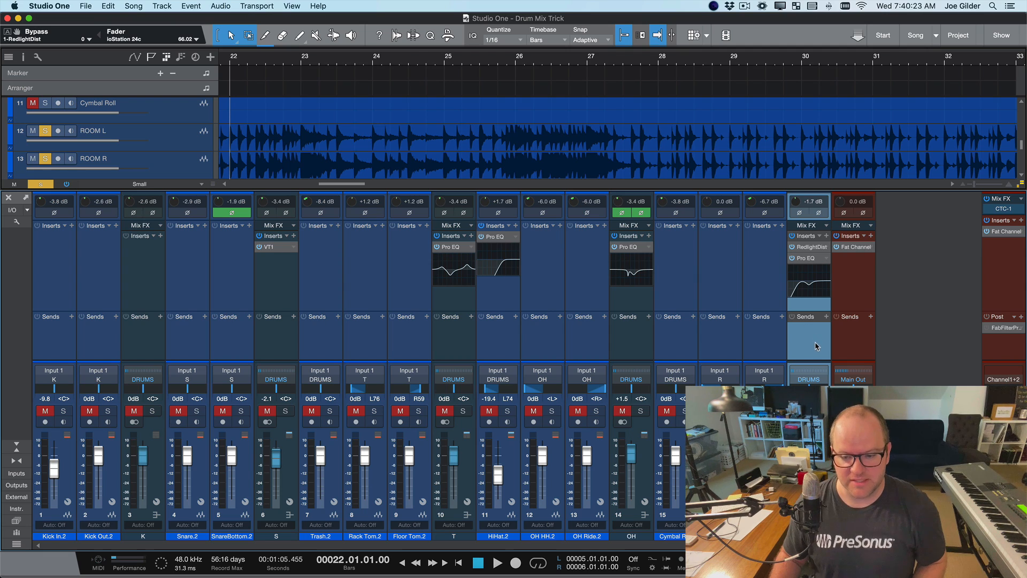
# Switch the solo back to the full drum kit and listen to it with the distorted room bus
pyautogui.hotkey('shift', 's')
pyautogui.click(818, 411)
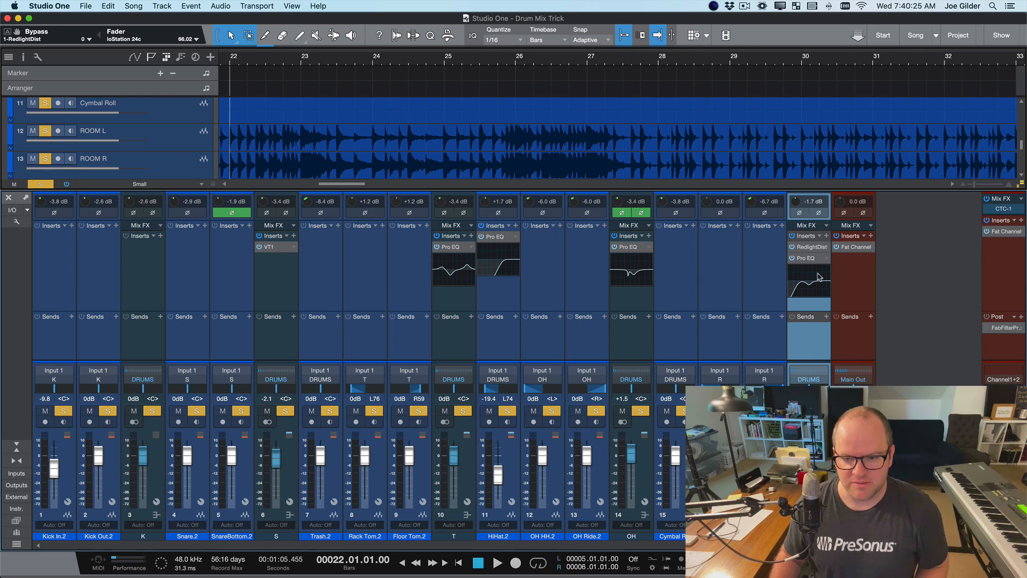
pyautogui.press('space')
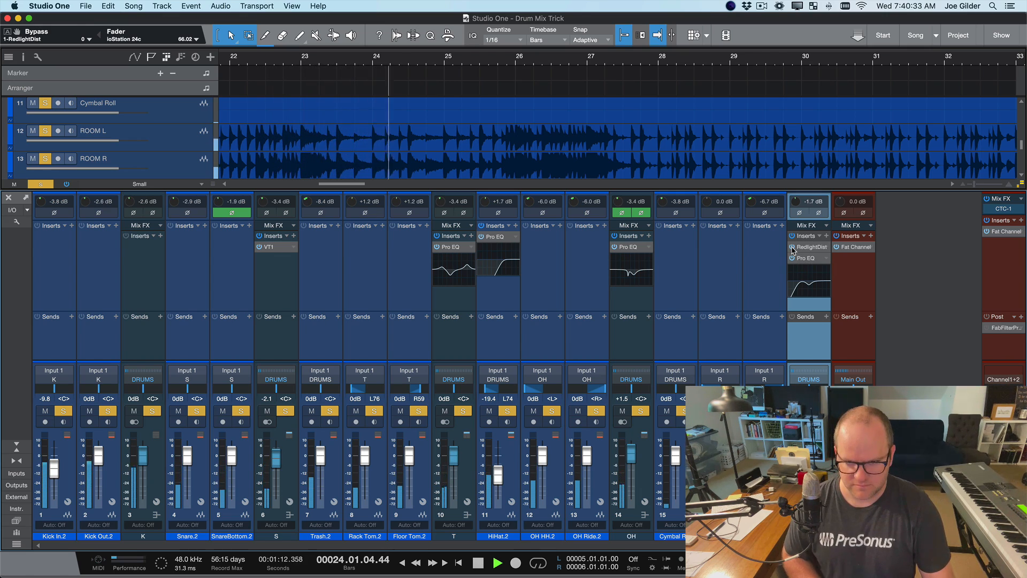
pyautogui.press('space')
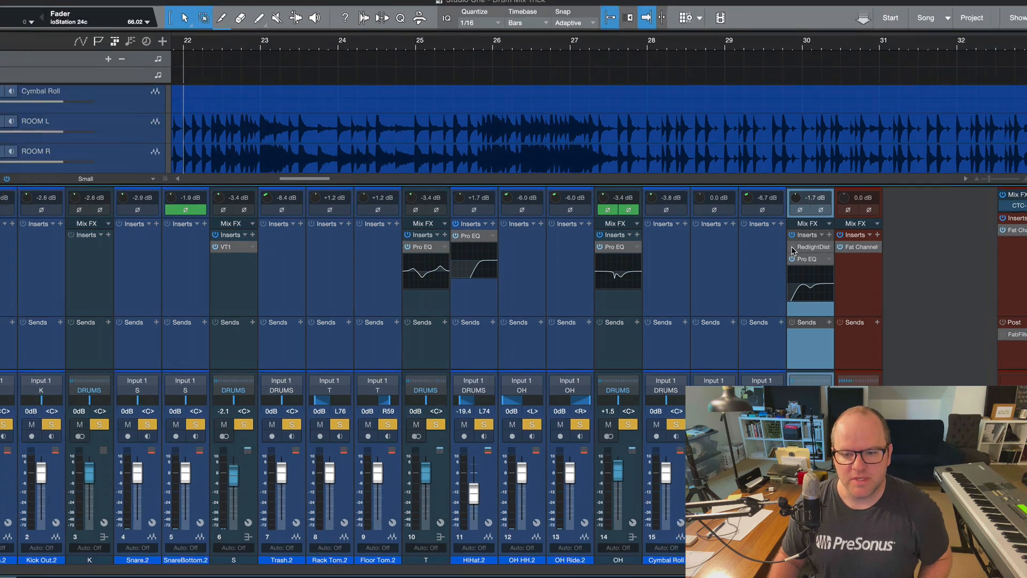
# Compare the full drum kit with RedlightDist bypassed and active on the room bus, leaving the distortion bypassed
pyautogui.click(792, 248)
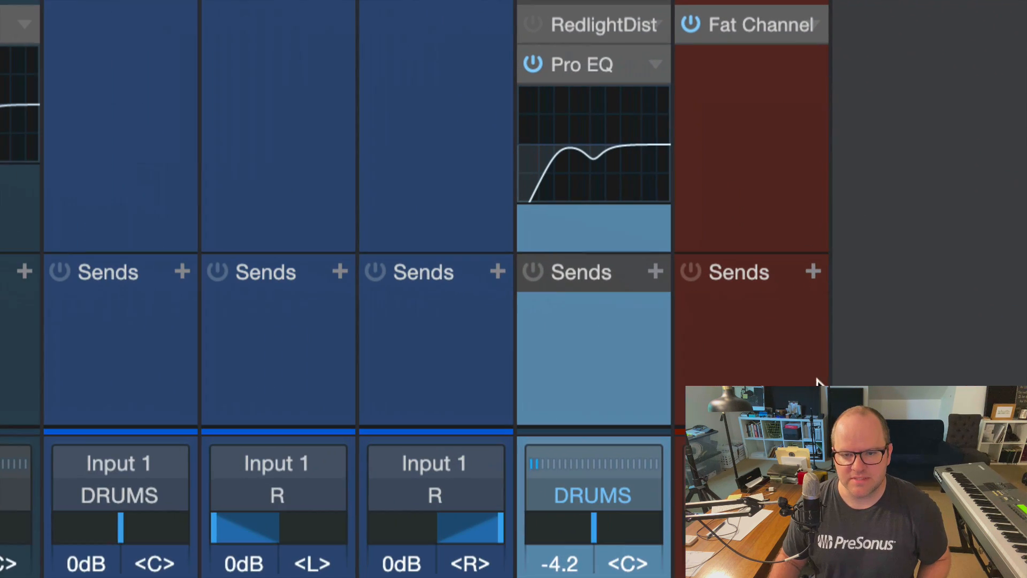
pyautogui.click(710, 245)
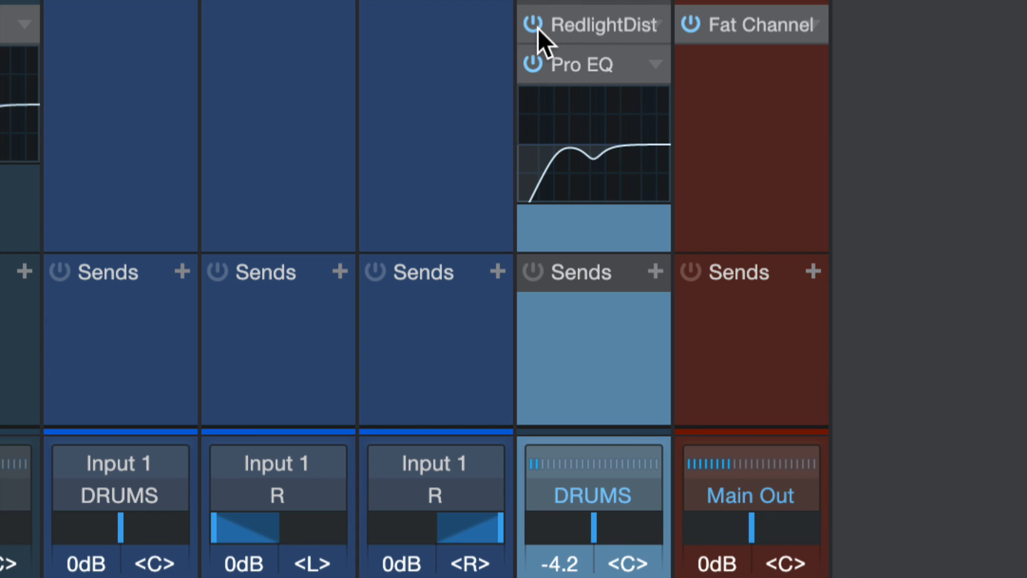
pyautogui.click(538, 27)
pyautogui.click(537, 27)
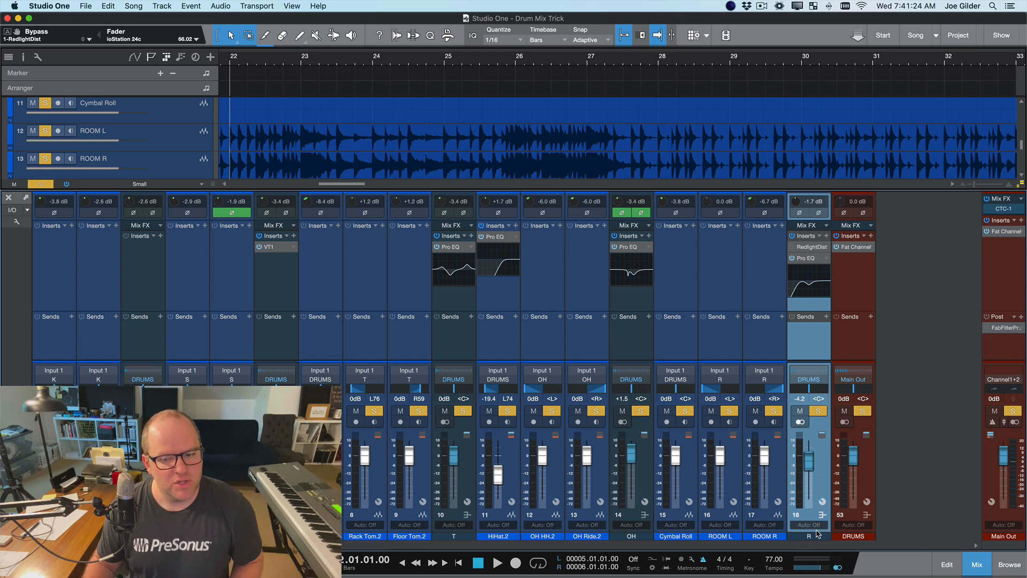
# Add a Mixtool after the Pro EQ on the room bus with a gain of 3 dB, and close its window
pyautogui.press('F6')
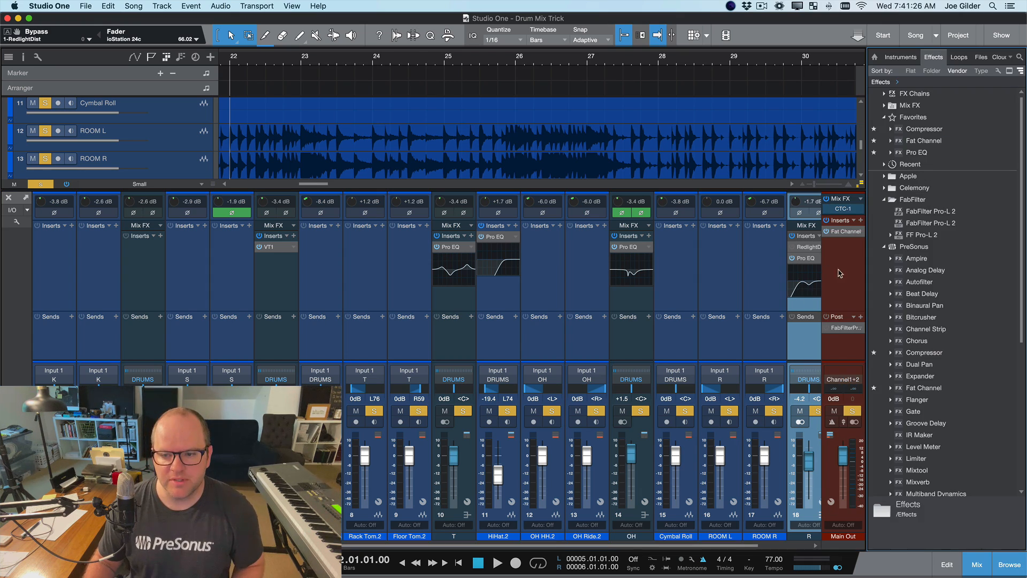
pyautogui.hscroll(2, 725, 351)
pyautogui.scroll(-5, 911, 383)
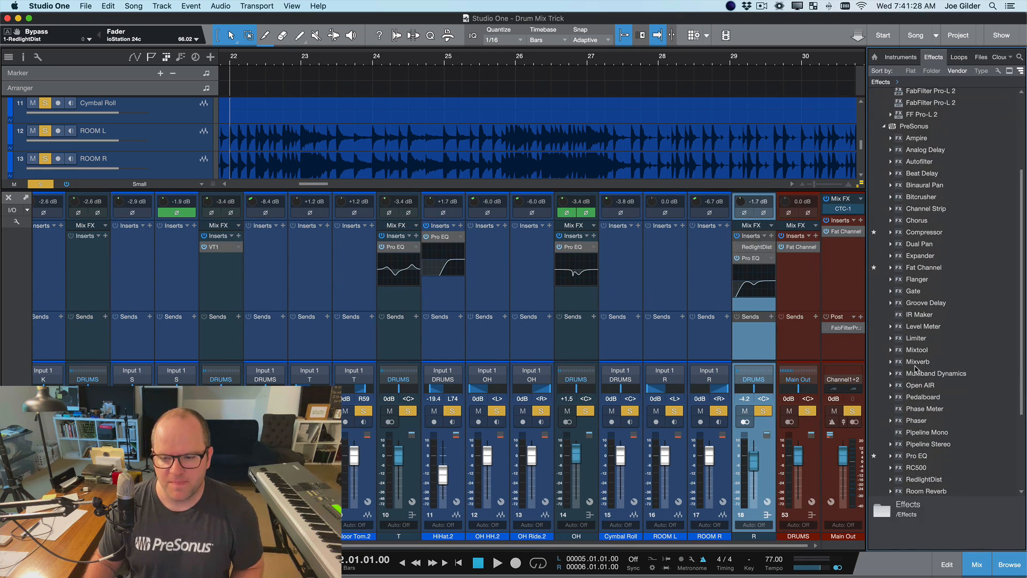
pyautogui.moveTo(917, 349); pyautogui.dragTo(761, 309)
pyautogui.click(291, 199)
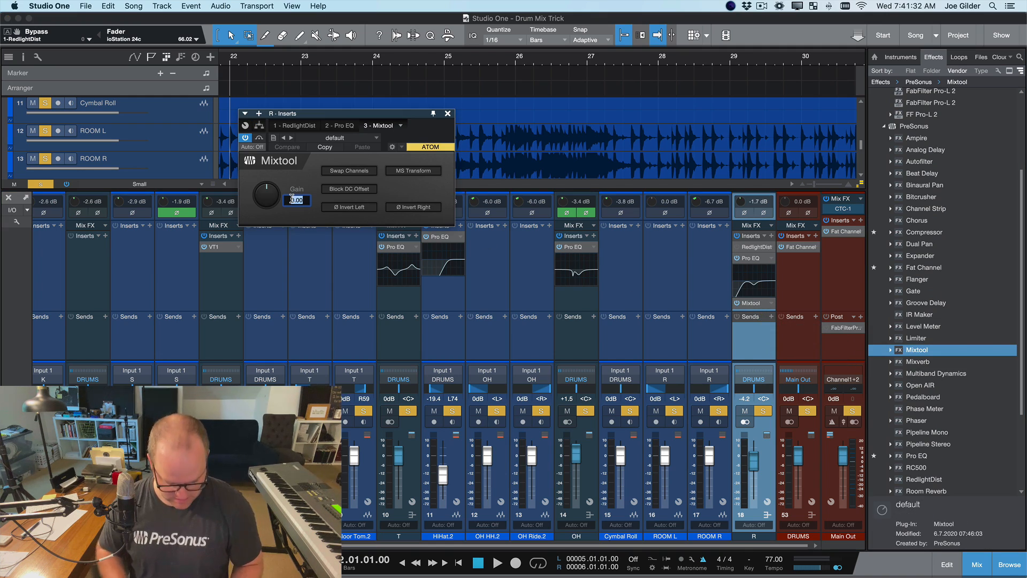
pyautogui.write('3')
pyautogui.press('Return')
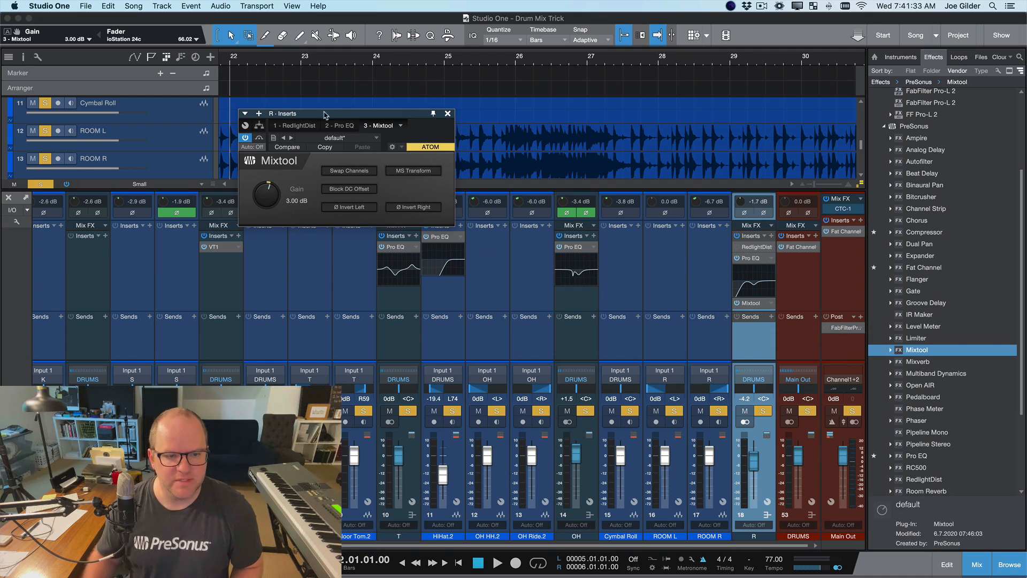
pyautogui.click(448, 114)
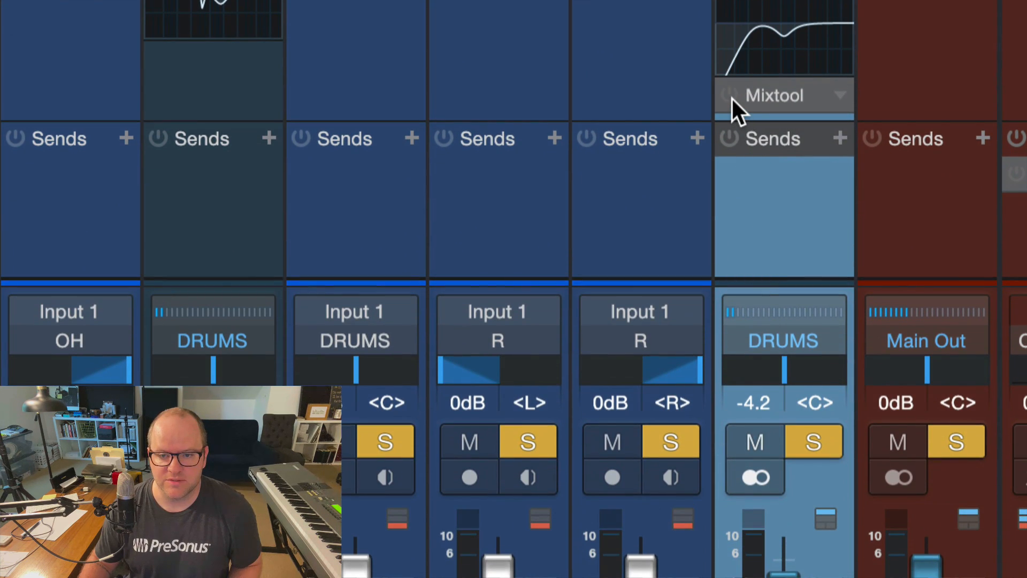
# Compare the drums with the room bus Mixtool active and bypassed, leaving it bypassed
pyautogui.click(730, 97)
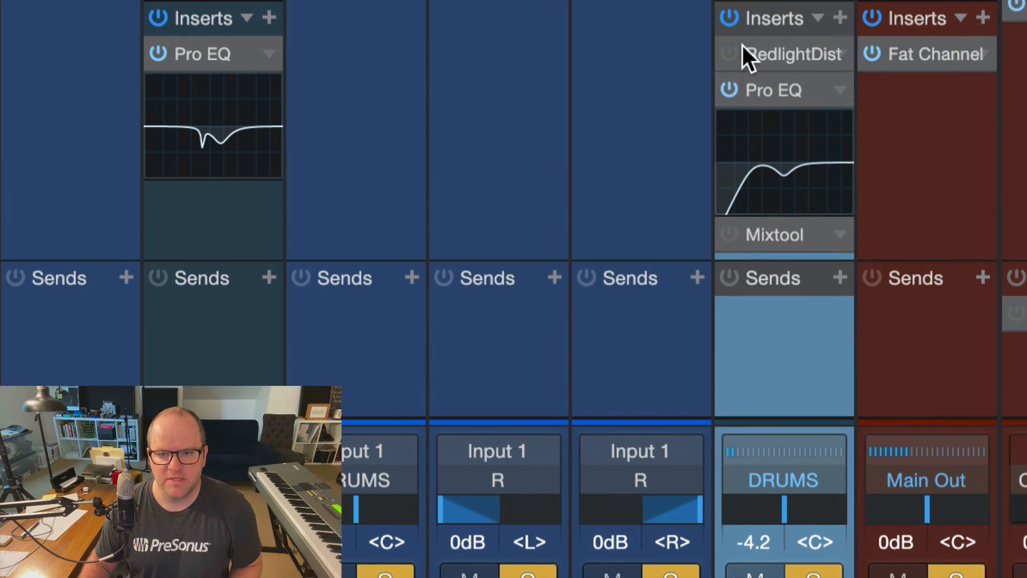
pyautogui.click(732, 234)
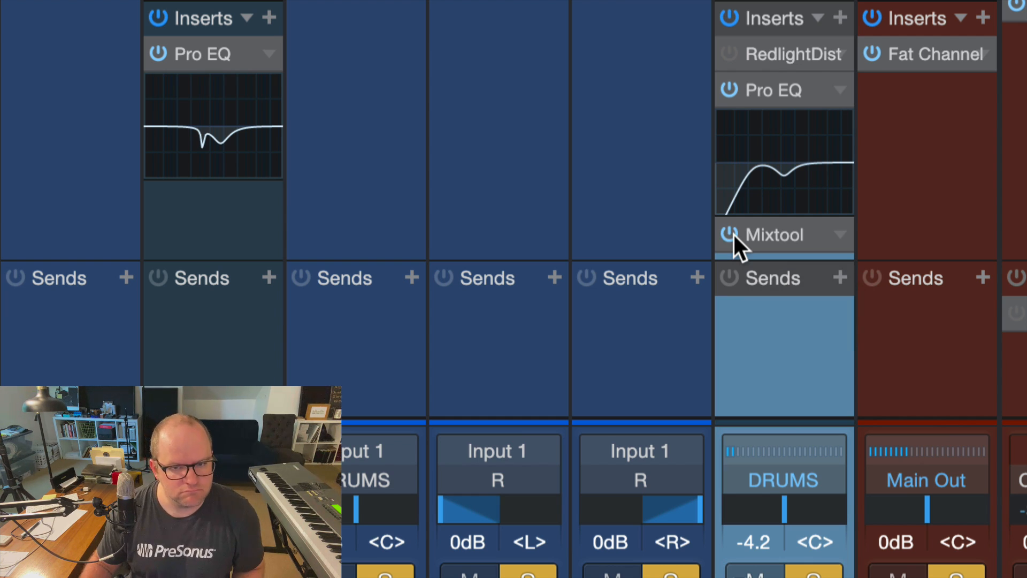
pyautogui.click(732, 234)
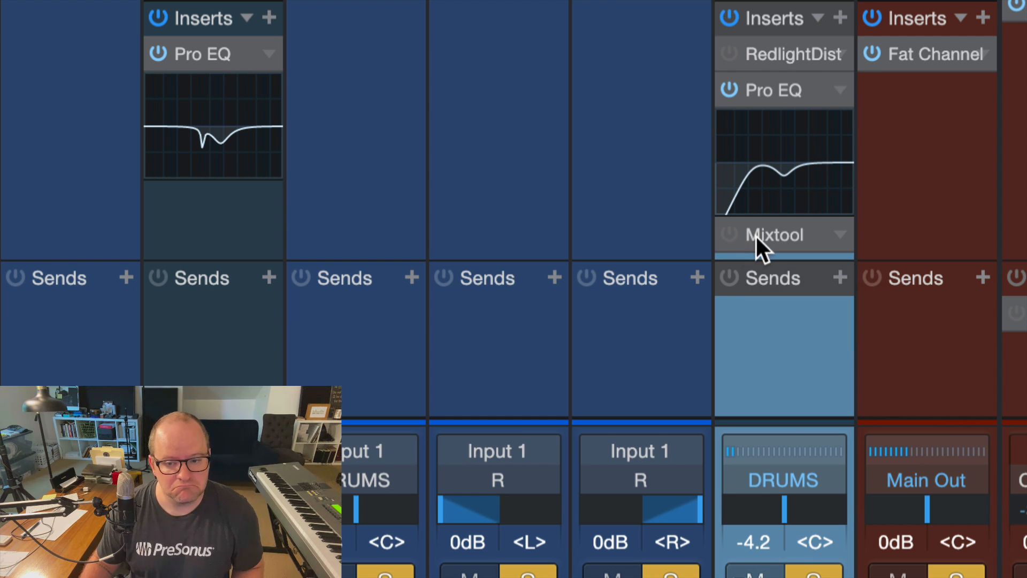
# Enlarge the mixer's insert area, switch the room bus Mixtool on, and raise its gain to 9.58 dB
pyautogui.moveTo(770, 260); pyautogui.dragTo(773, 309)
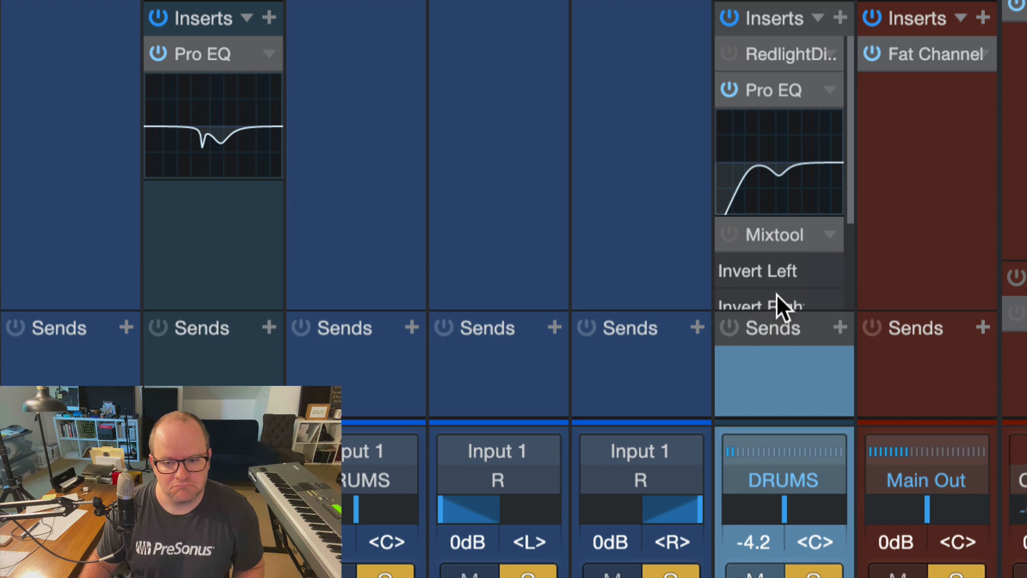
pyautogui.scroll(-3, 777, 294)
pyautogui.moveTo(778, 231)
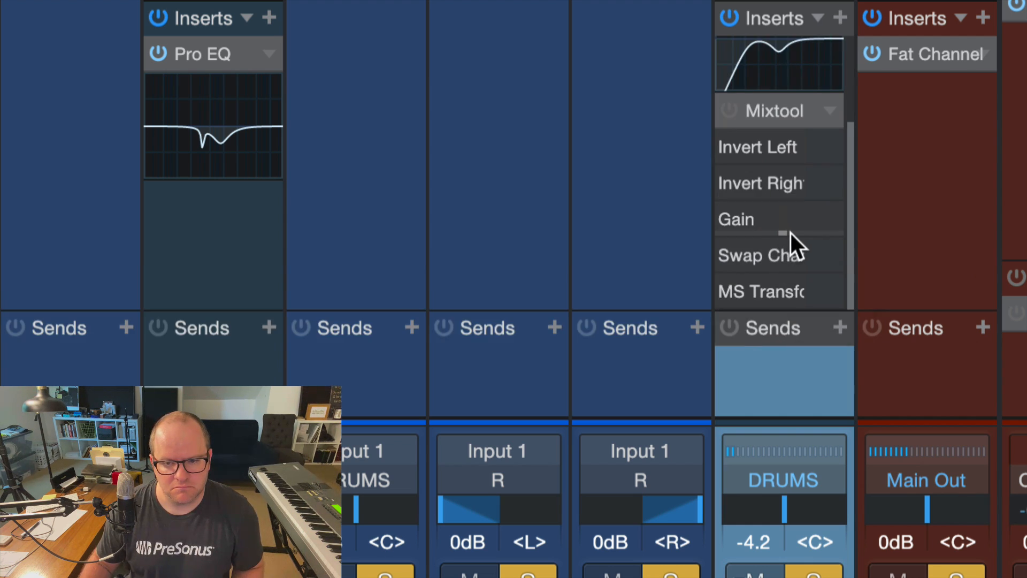
pyautogui.click(728, 110)
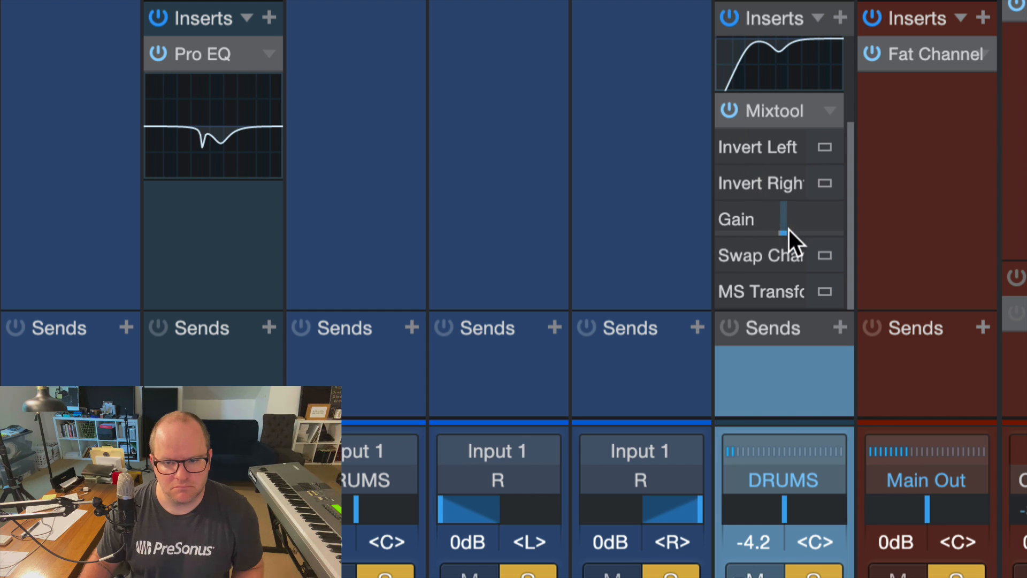
pyautogui.moveTo(788, 228); pyautogui.dragTo(808, 226)
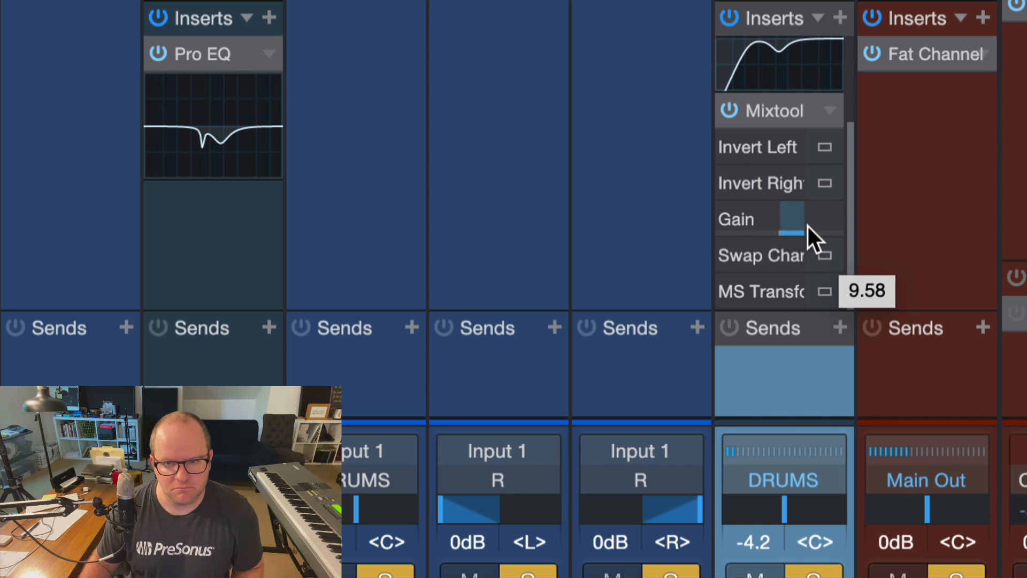
# Toggle the Mixtool repeatedly to compare the drums with and without the larger gain boost, and leave it bypassed
pyautogui.click(729, 109)
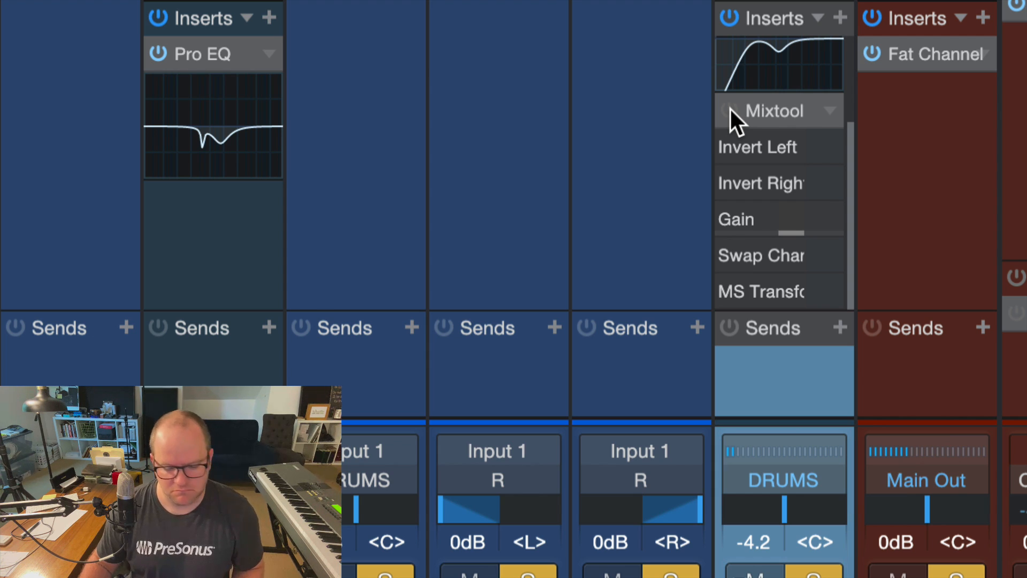
pyautogui.click(730, 108)
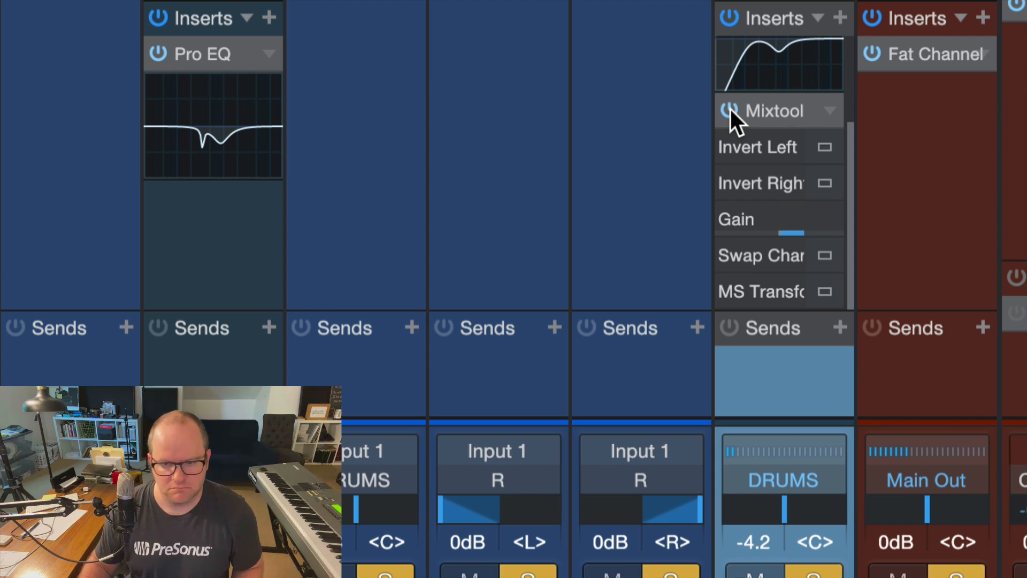
pyautogui.click(730, 109)
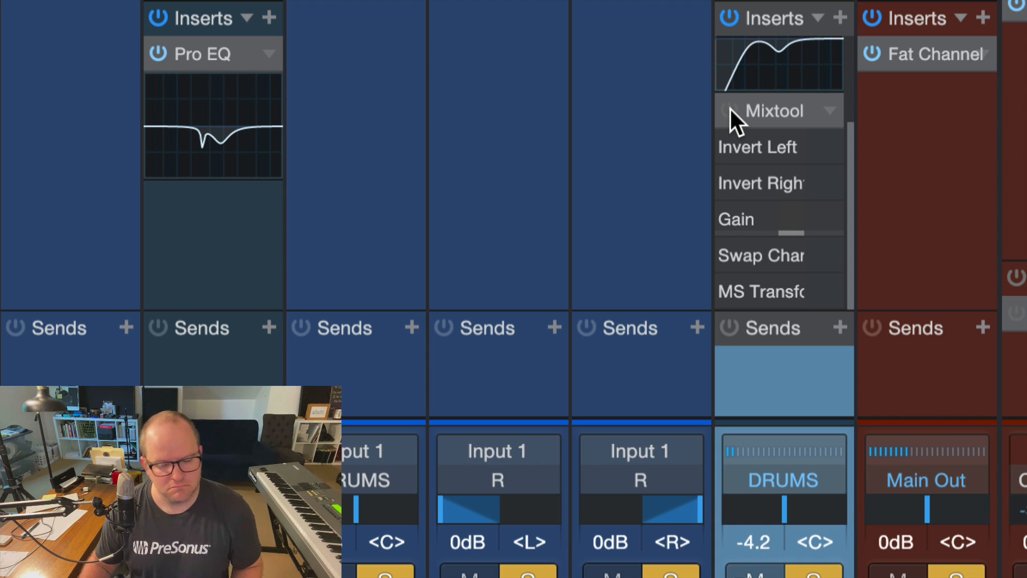
pyautogui.click(730, 109)
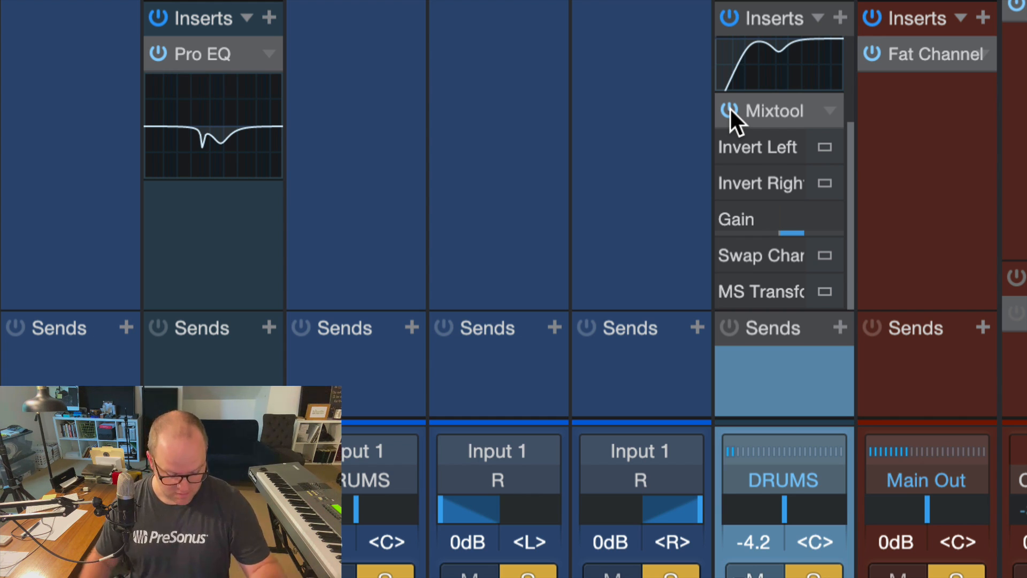
pyautogui.click(729, 108)
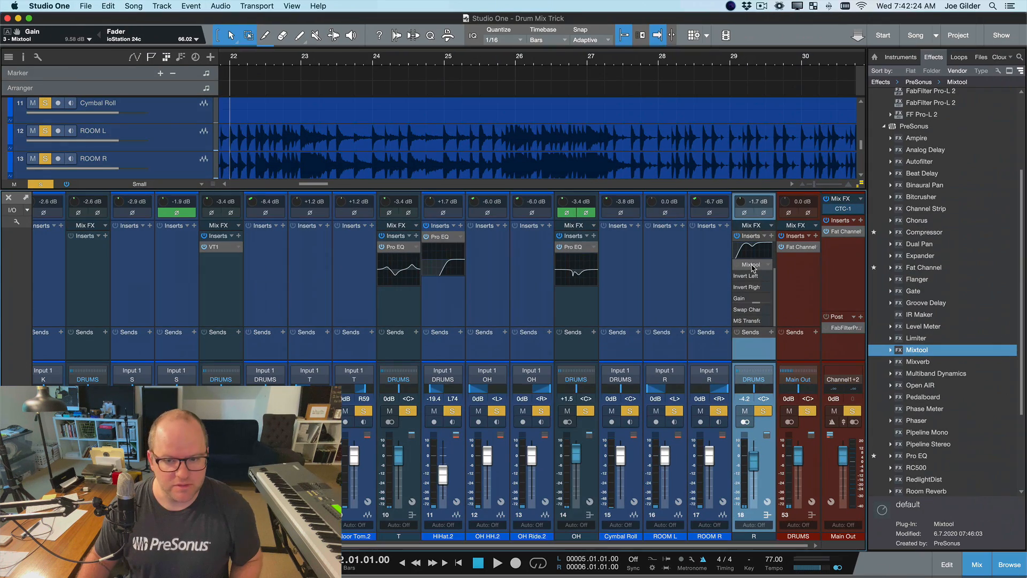
# Compare RedlightDist against the Mixtool boost on the room bus during playback, ending with RedlightDist active and Mixtool bypassed
pyautogui.scroll(1, 773, 284)
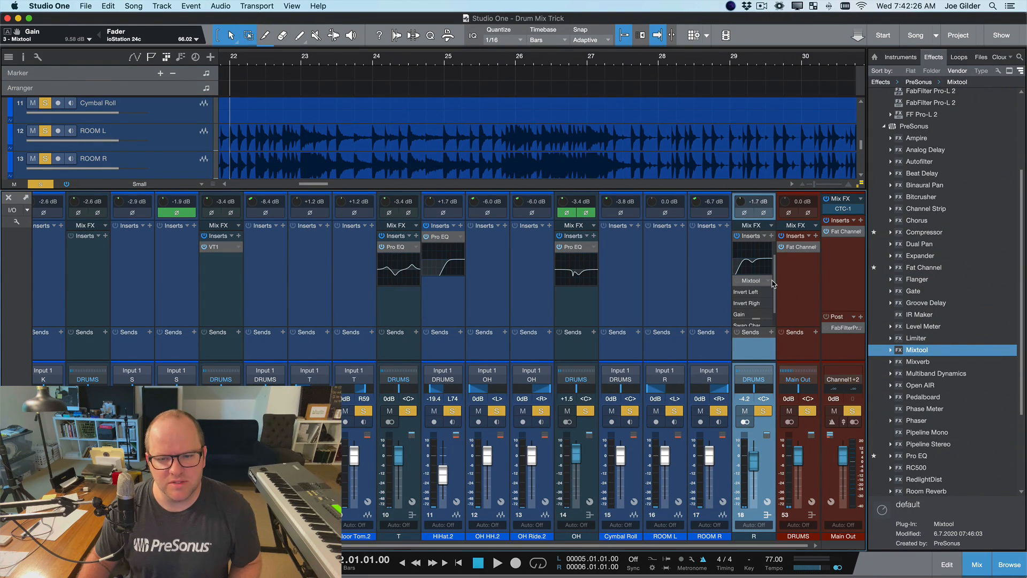
pyautogui.scroll(2, 774, 274)
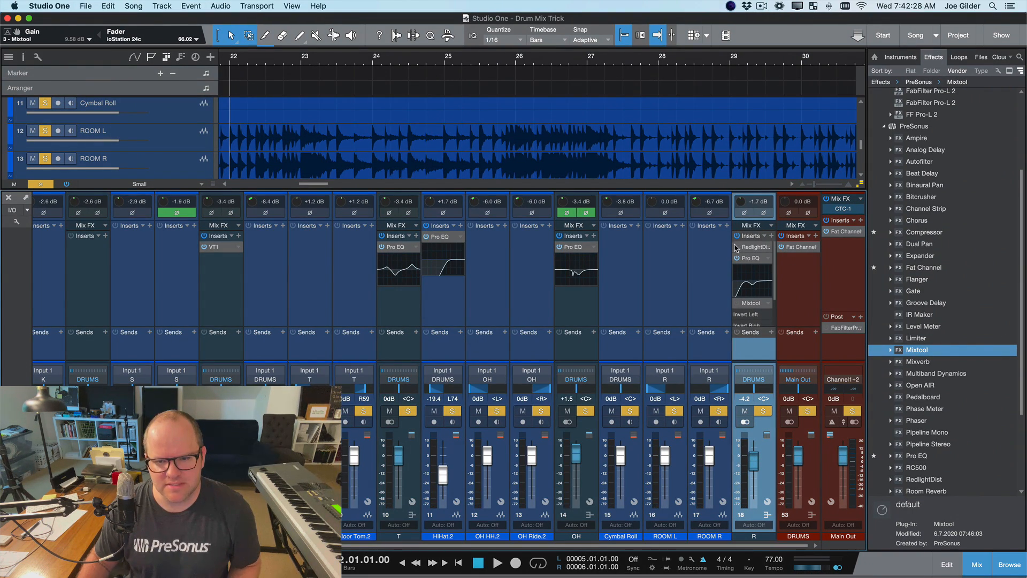
pyautogui.press('space')
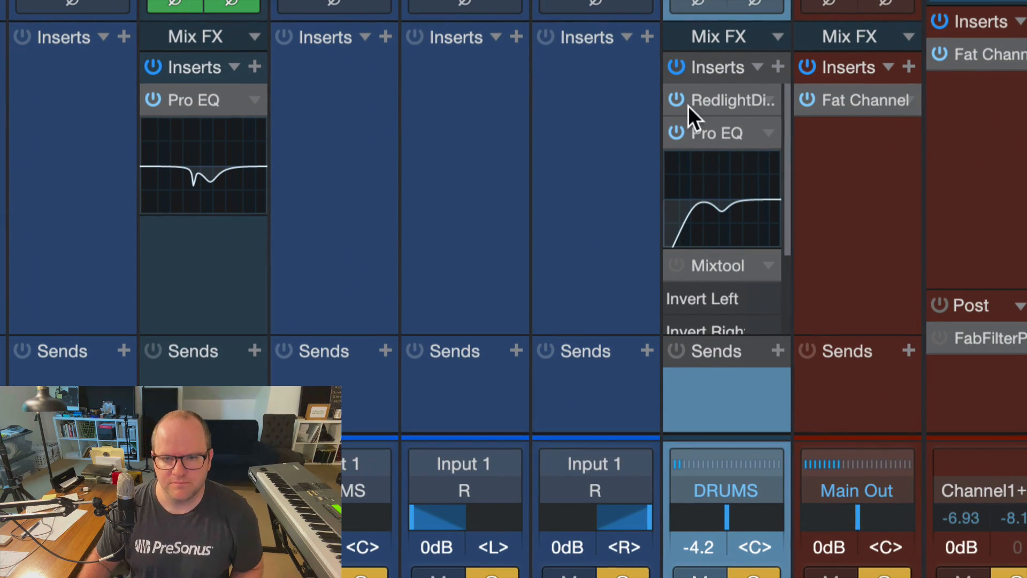
pyautogui.click(676, 100)
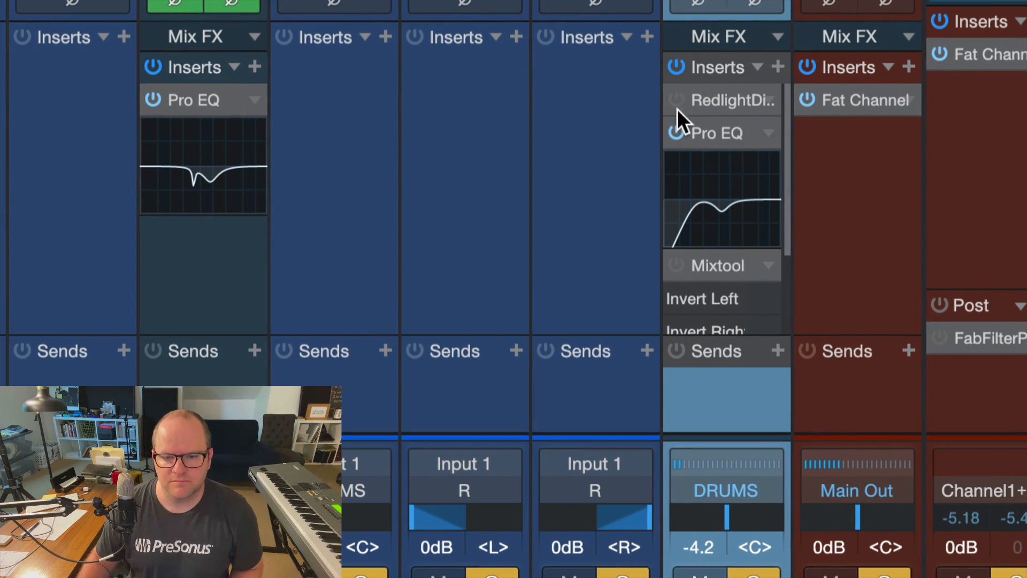
pyautogui.click(676, 266)
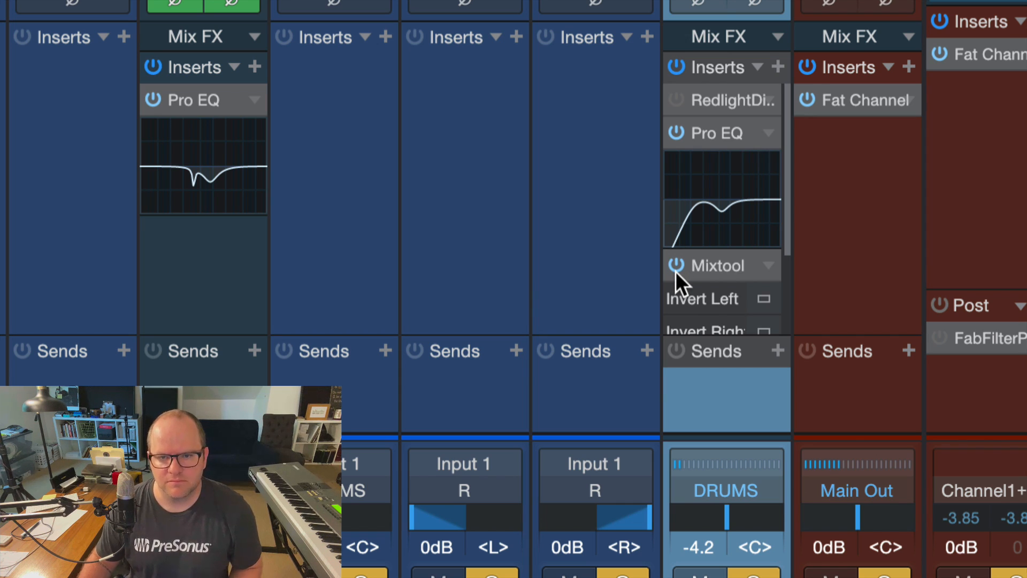
pyautogui.click(675, 264)
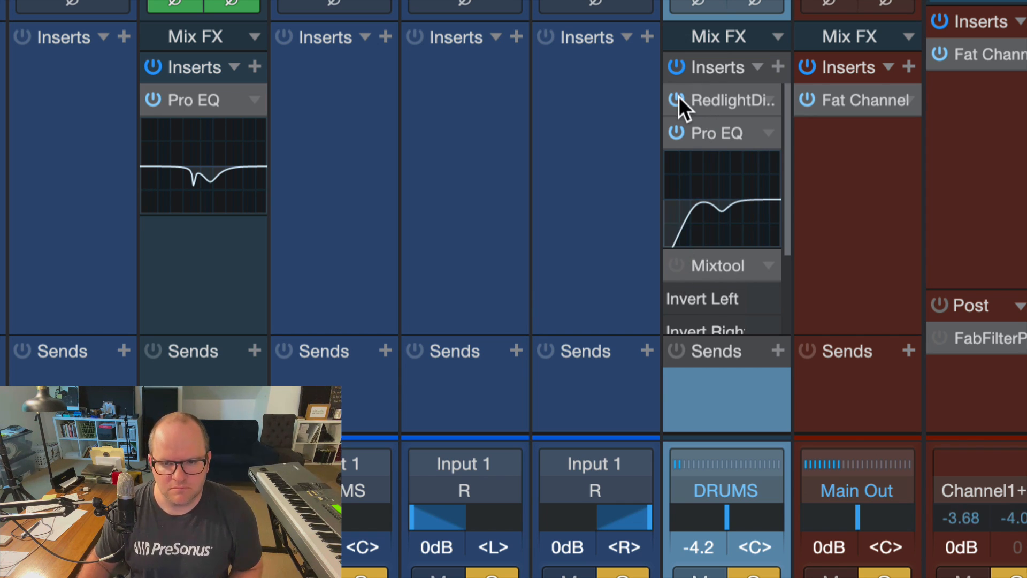
pyautogui.click(677, 99)
pyautogui.click(670, 257)
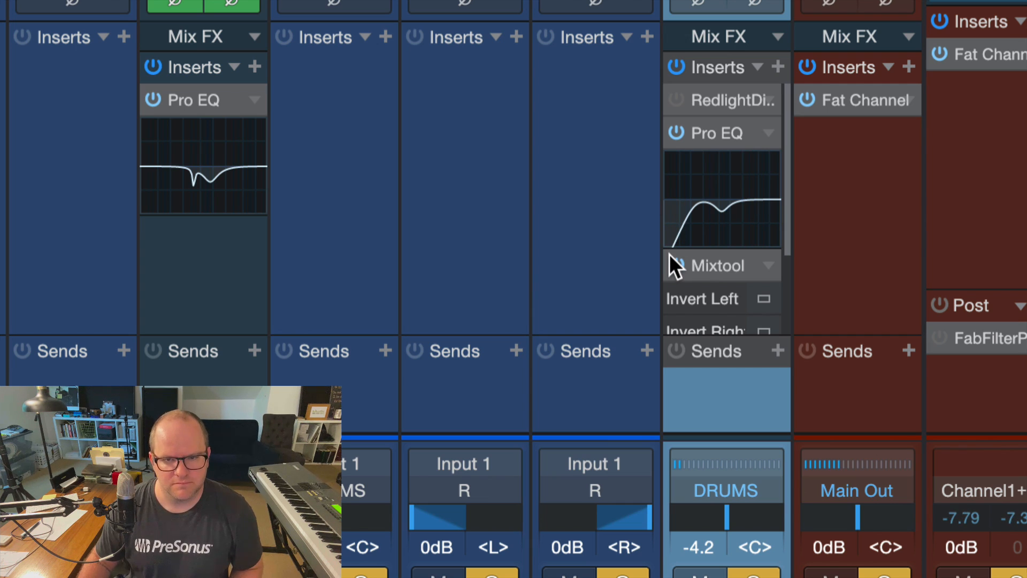
pyautogui.click(675, 267)
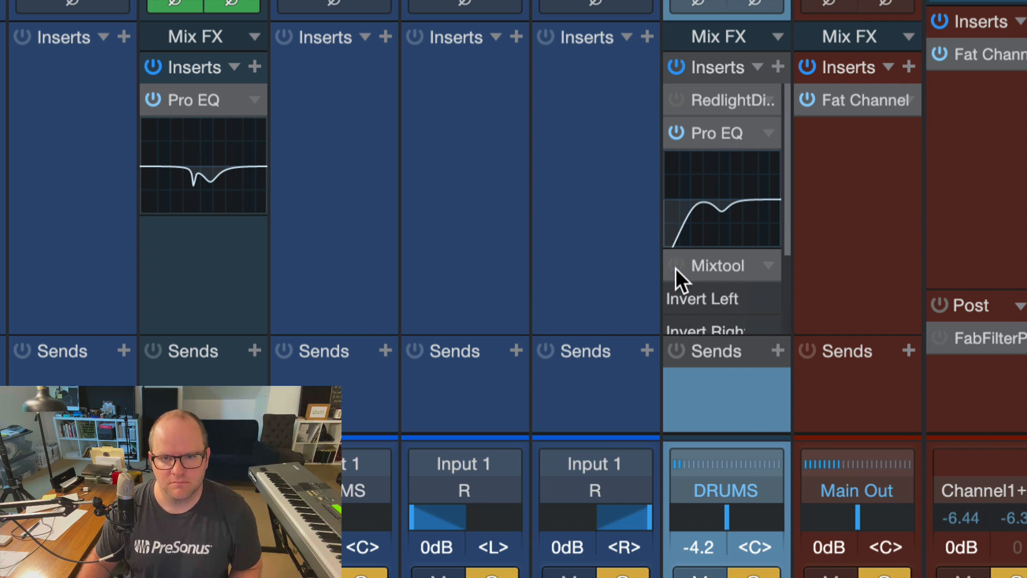
pyautogui.click(682, 99)
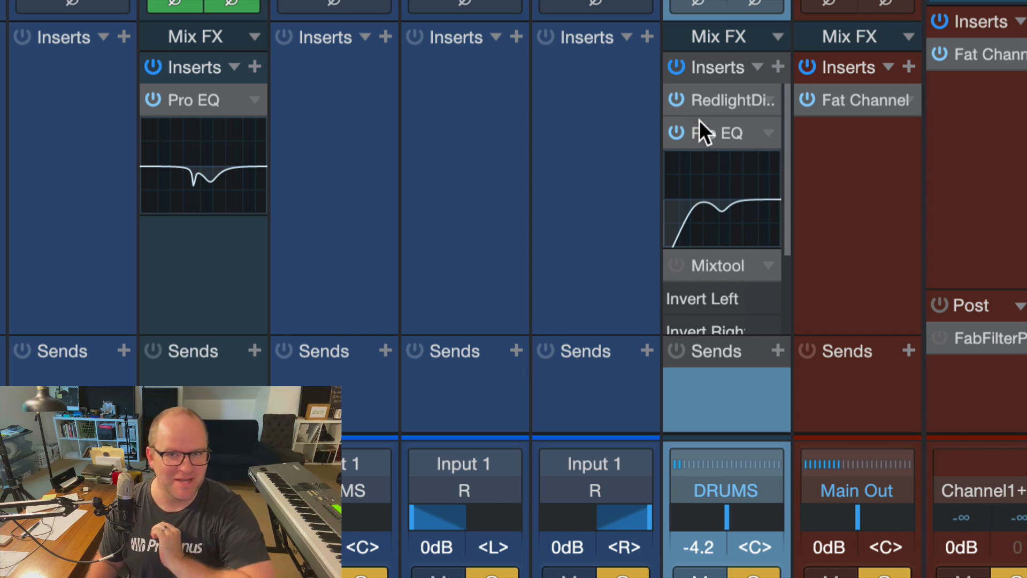
# Collapse the Mixtool controls on the room bus, compare the drums with RedlightDist bypassed and active, and stop playback with it active
pyautogui.click(720, 263)
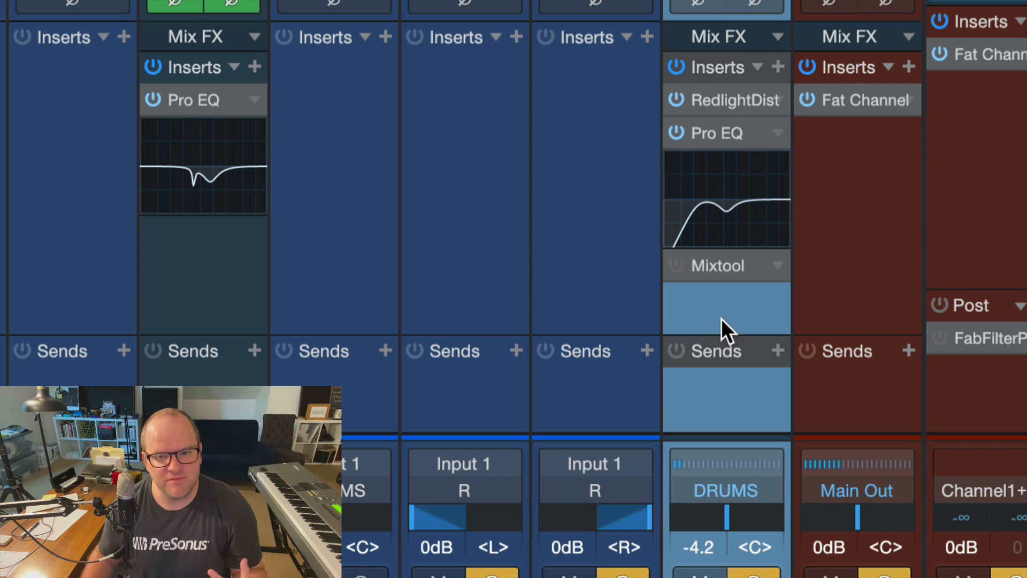
pyautogui.click(679, 94)
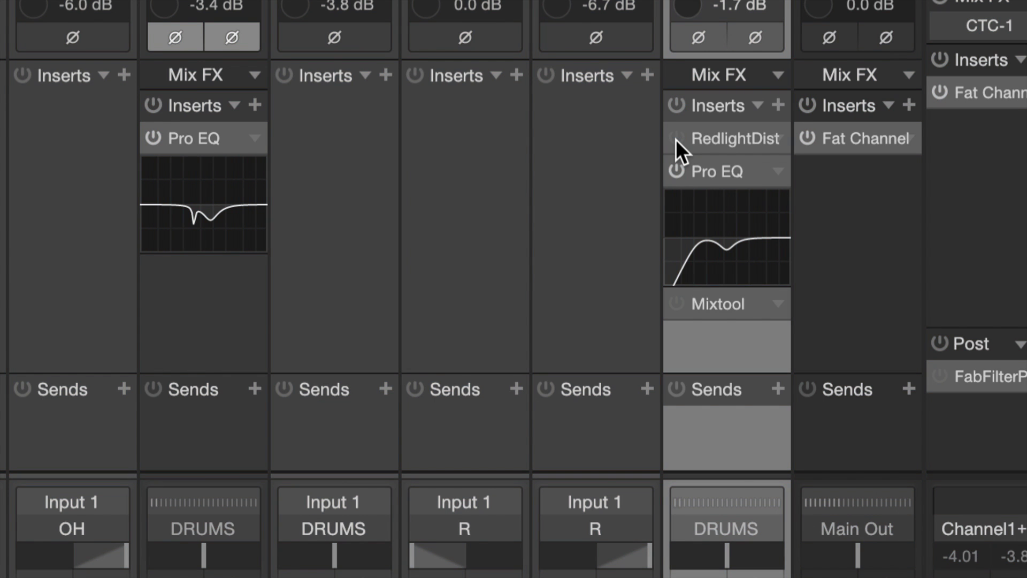
pyautogui.click(676, 138)
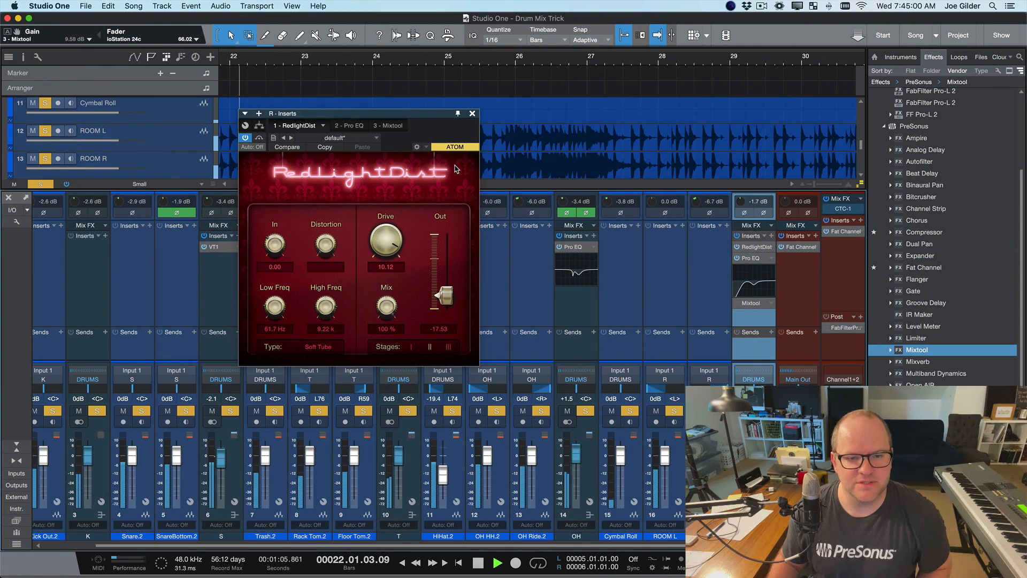
pyautogui.press('space')
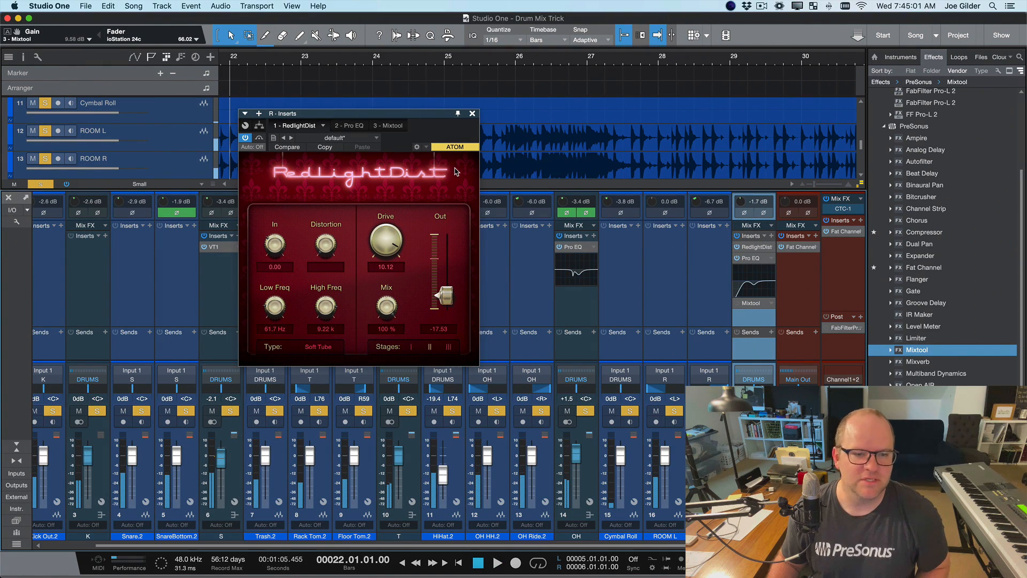
# Close the RedlightDist window and play the drum mix with the ROOM L channel selected
pyautogui.click(473, 114)
pyautogui.click(664, 311)
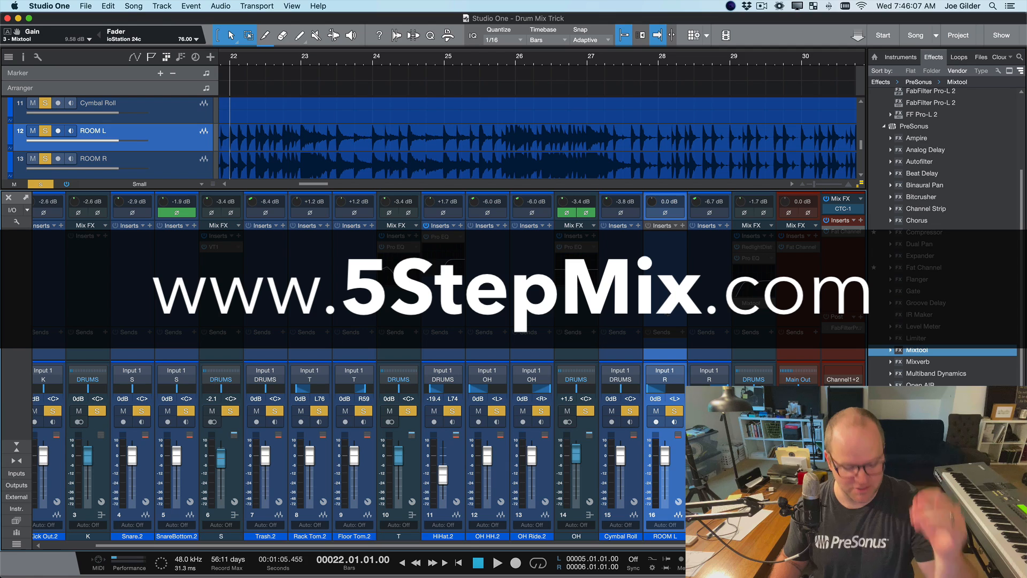
pyautogui.press('space')
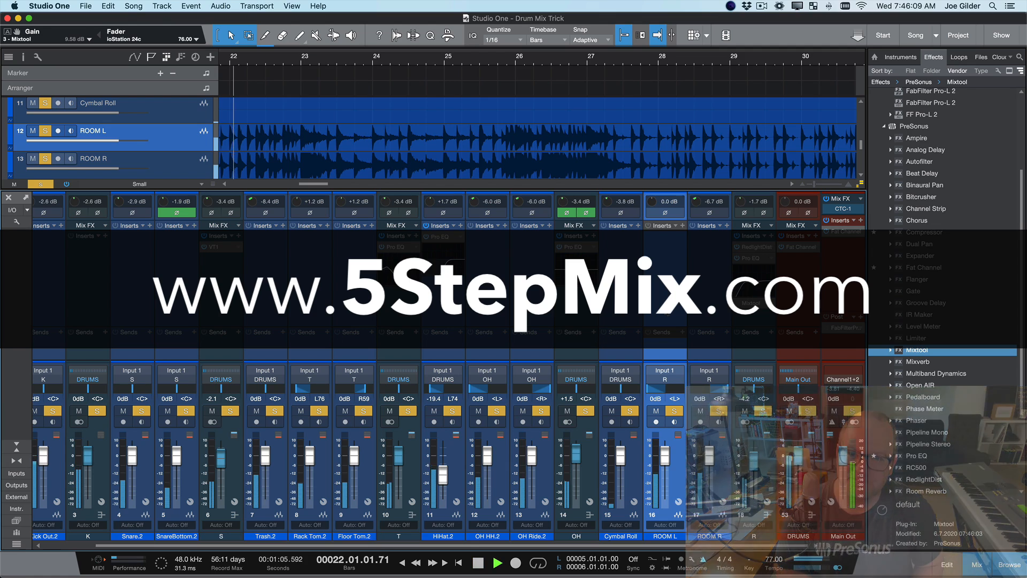